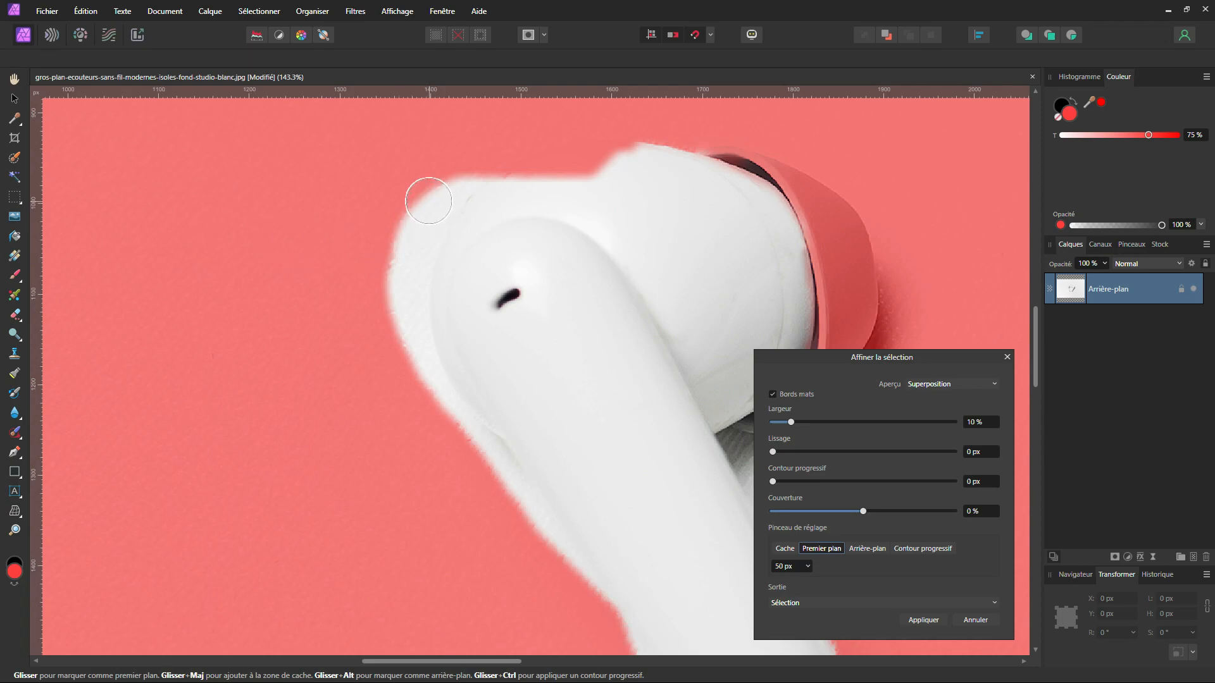
click(863, 549)
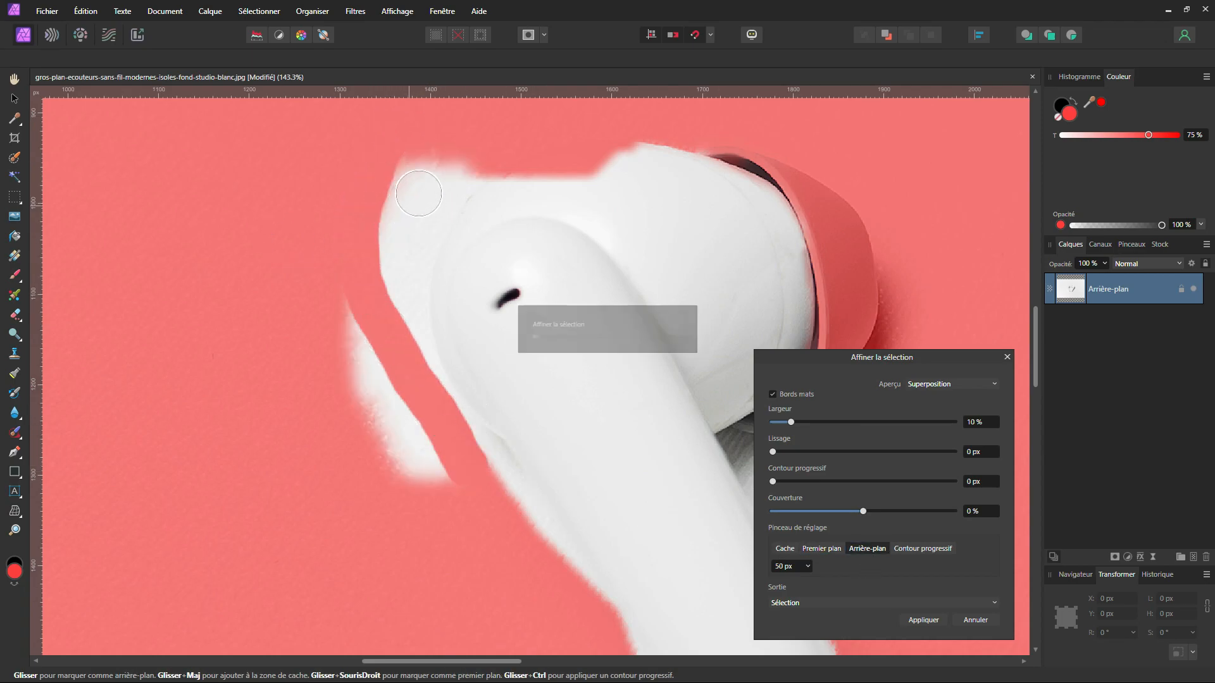
mouse_move(485, 163)
mouse_down()
mouse_move(448, 191)
mouse_move(396, 336)
mouse_move(403, 347)
mouse_up()
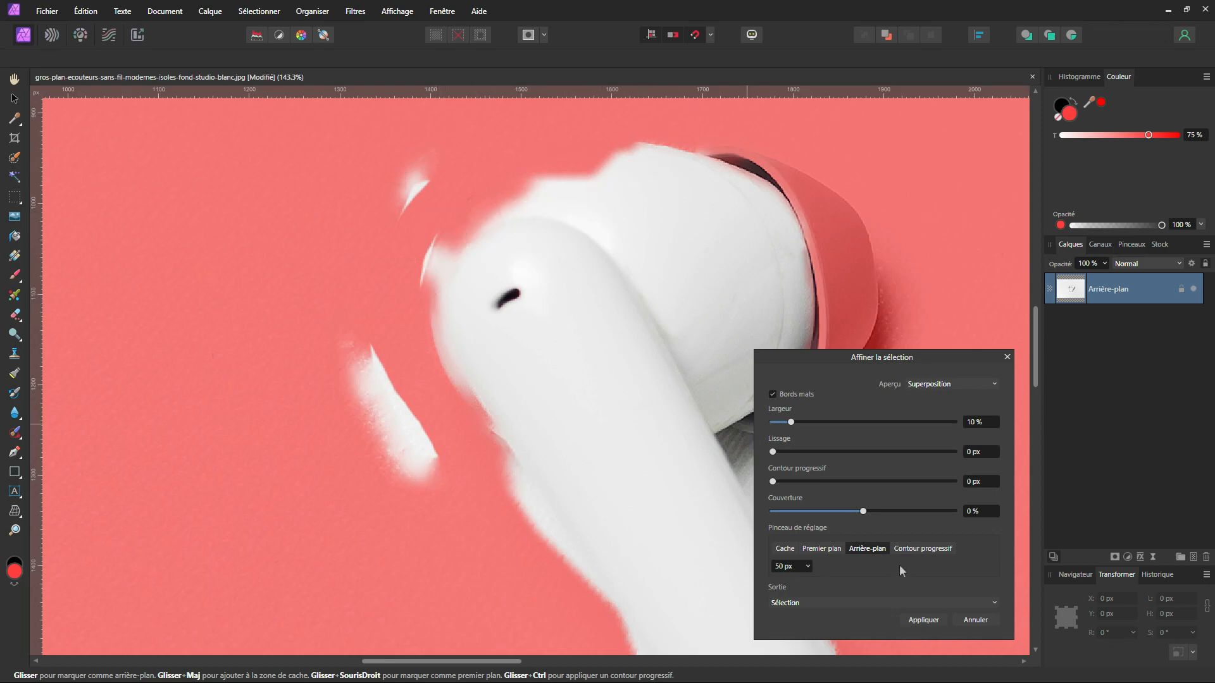
click(972, 620)
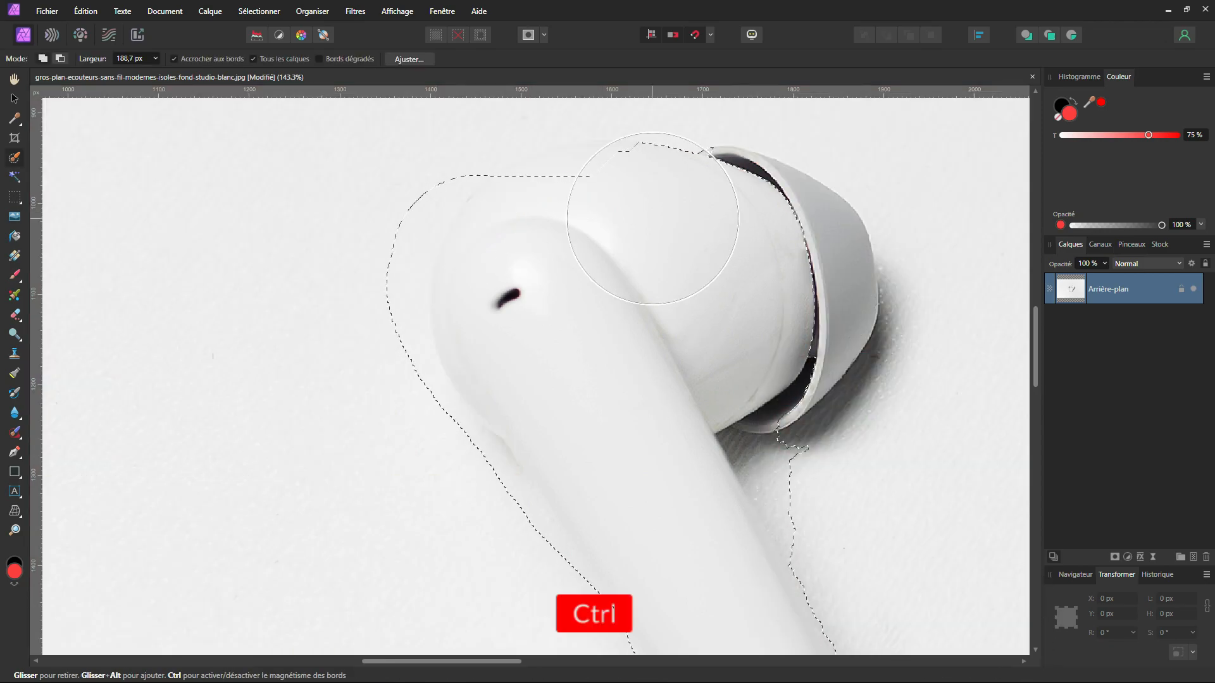
Clear the active selection around the left earbud
key(ctrl+d)
scroll(609, 271, down, 4)
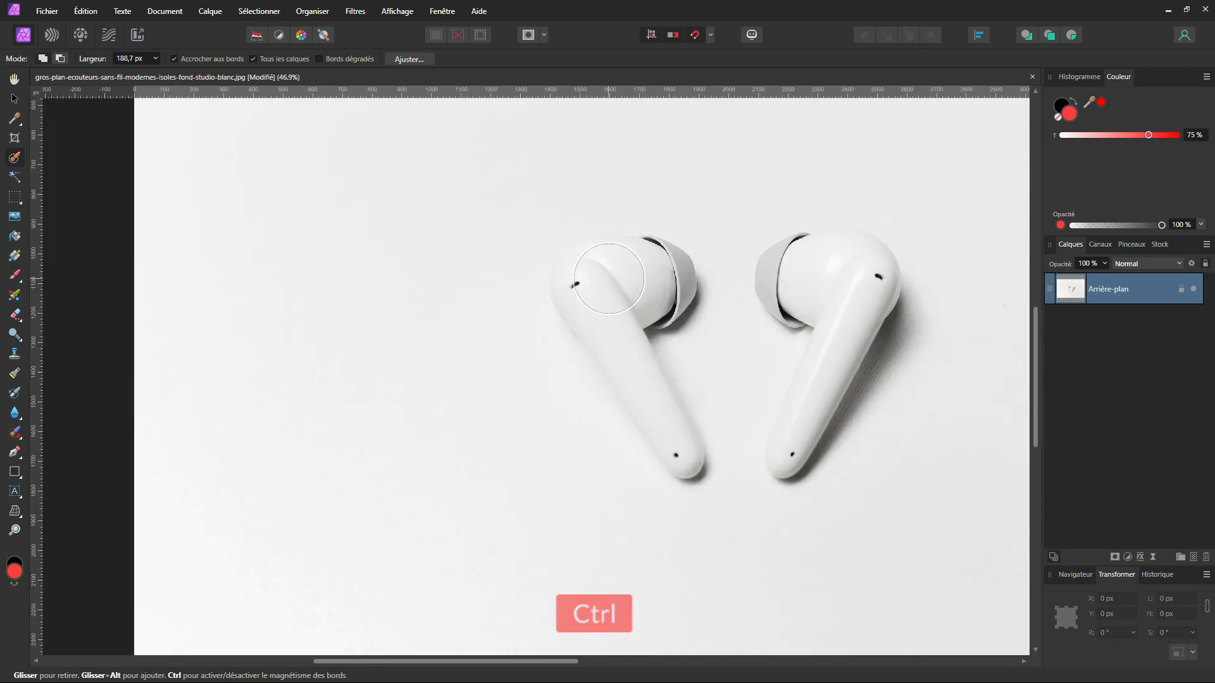
scroll(564, 332, down, 1)
drag(563, 333, 538, 322)
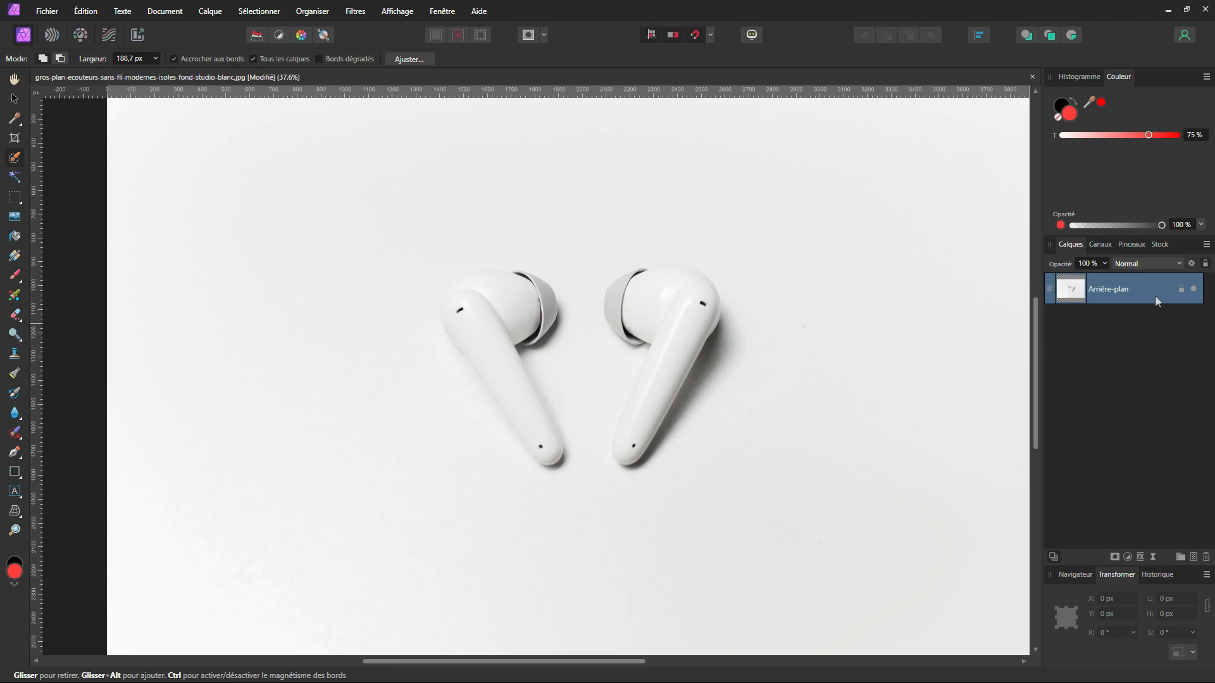
Duplicate the Arrière-plan layer and rename the copy as Copie*
key(ctrl+j)
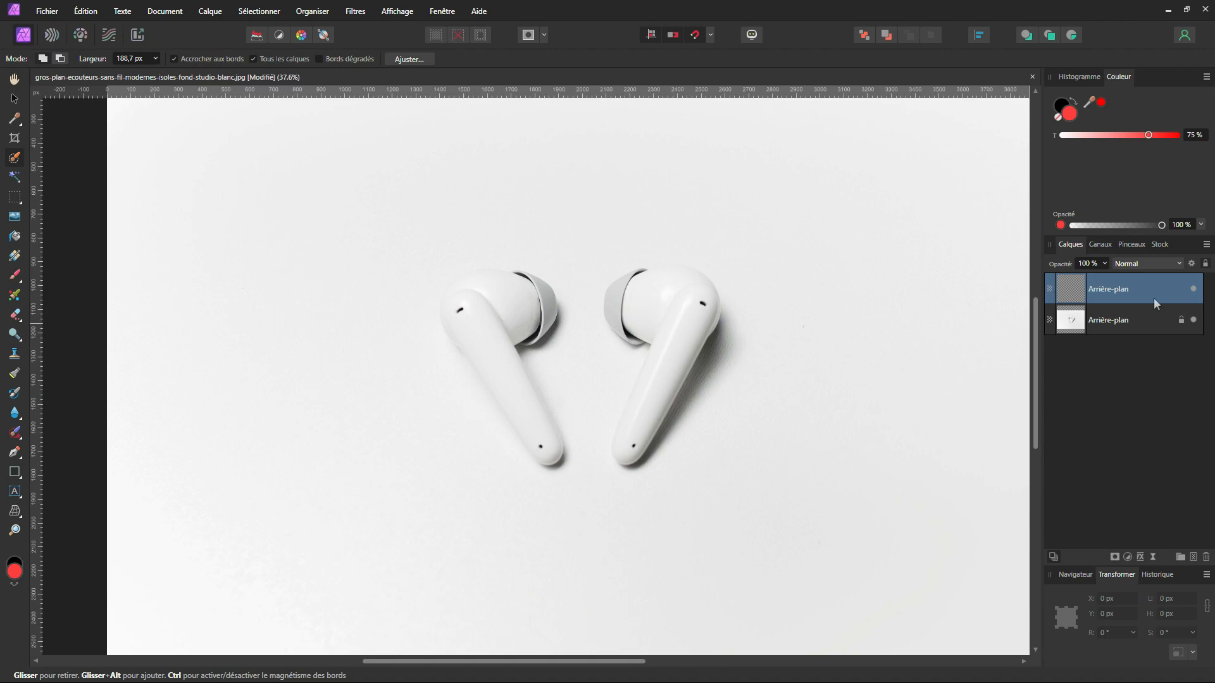
double_click(1115, 291)
text(Copie*)
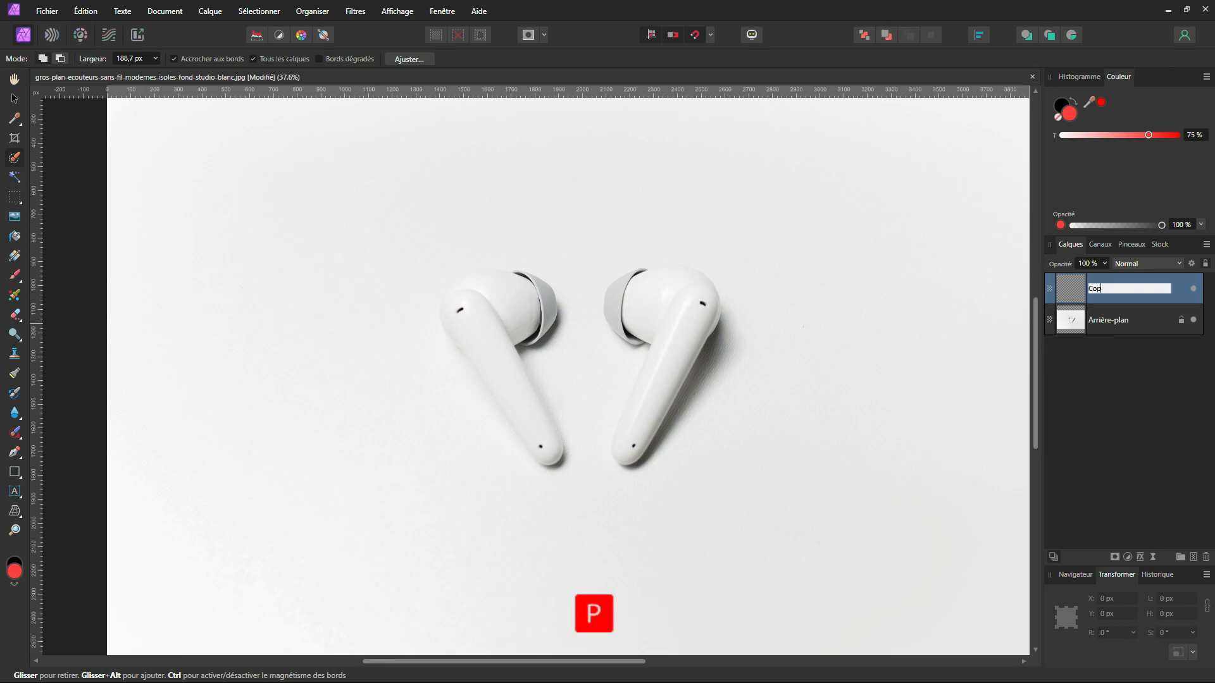
key(Return)
Hide the original Arrière-plan layer, keeping Copie* visible
click(1194, 289)
click(1195, 289)
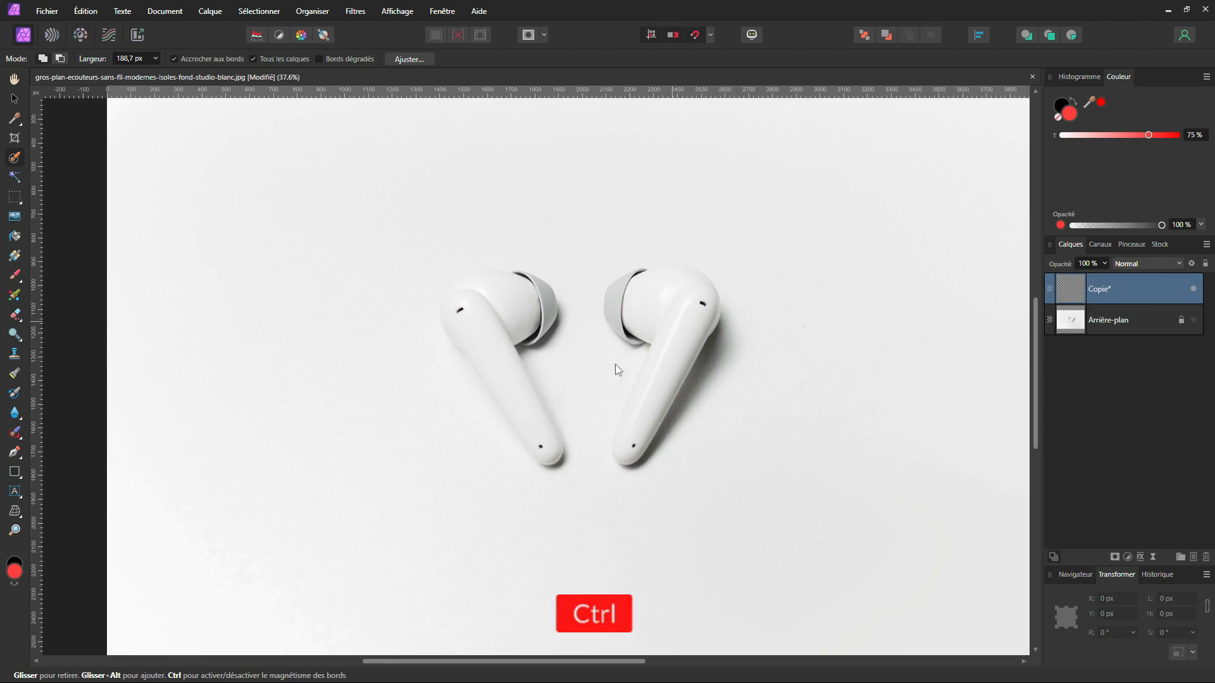
scroll(599, 479, down, 1)
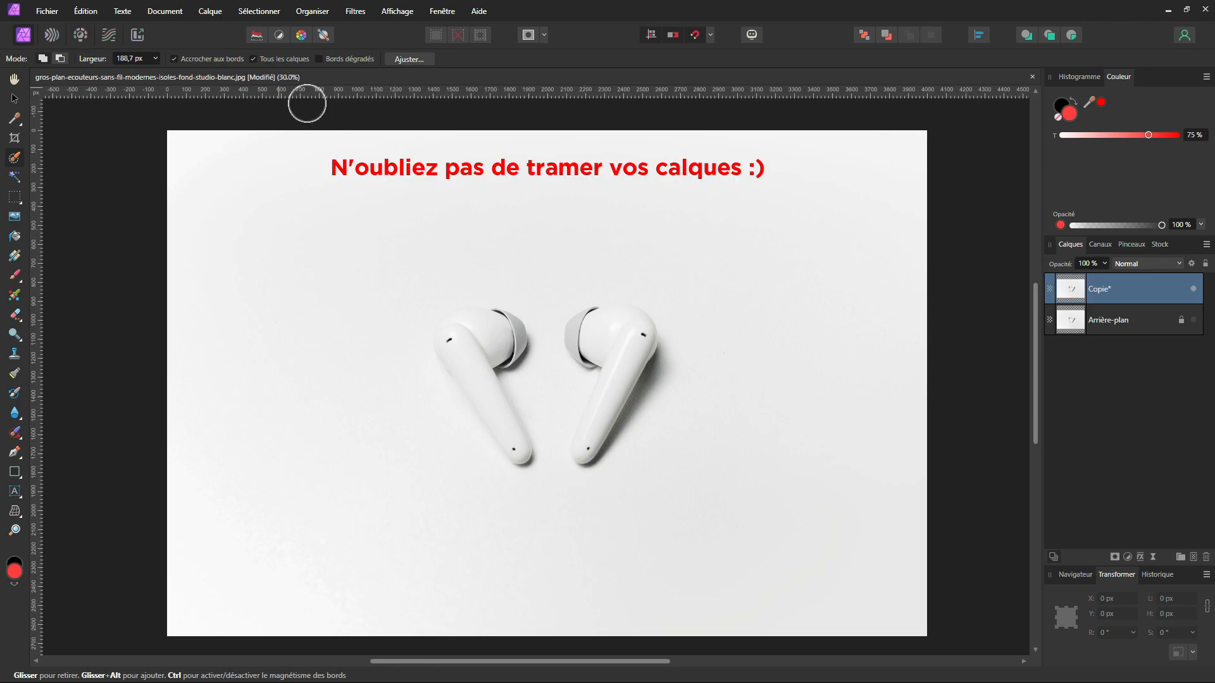
click(179, 14)
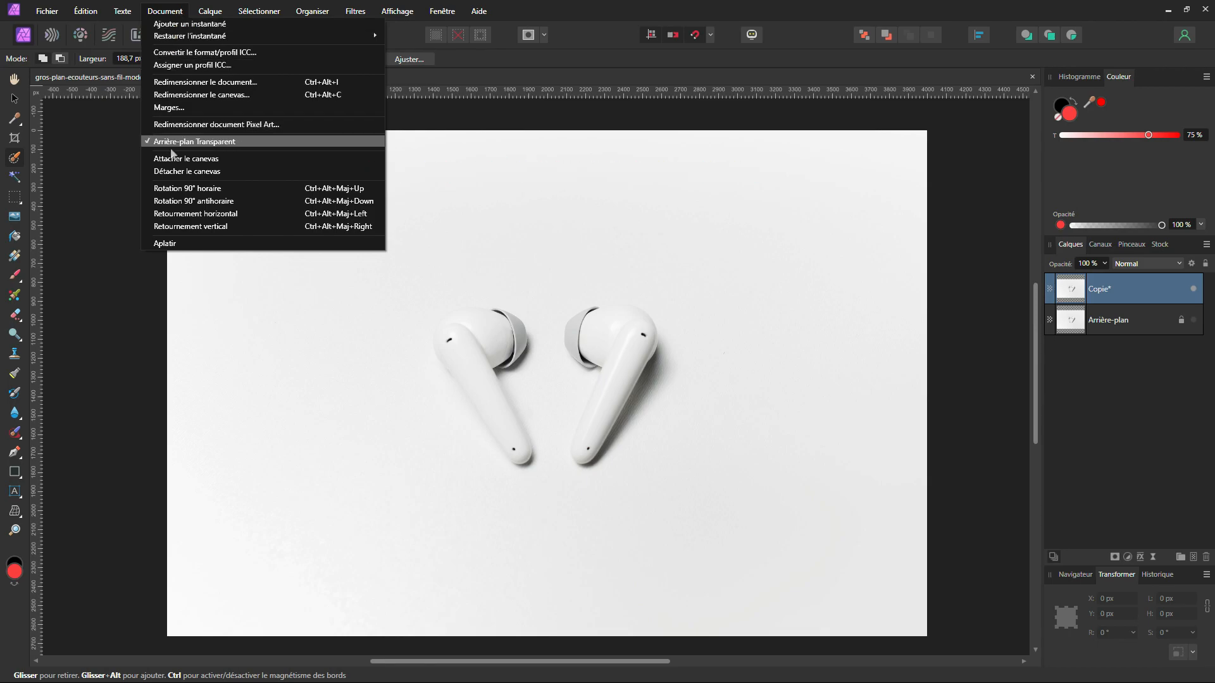
click(663, 56)
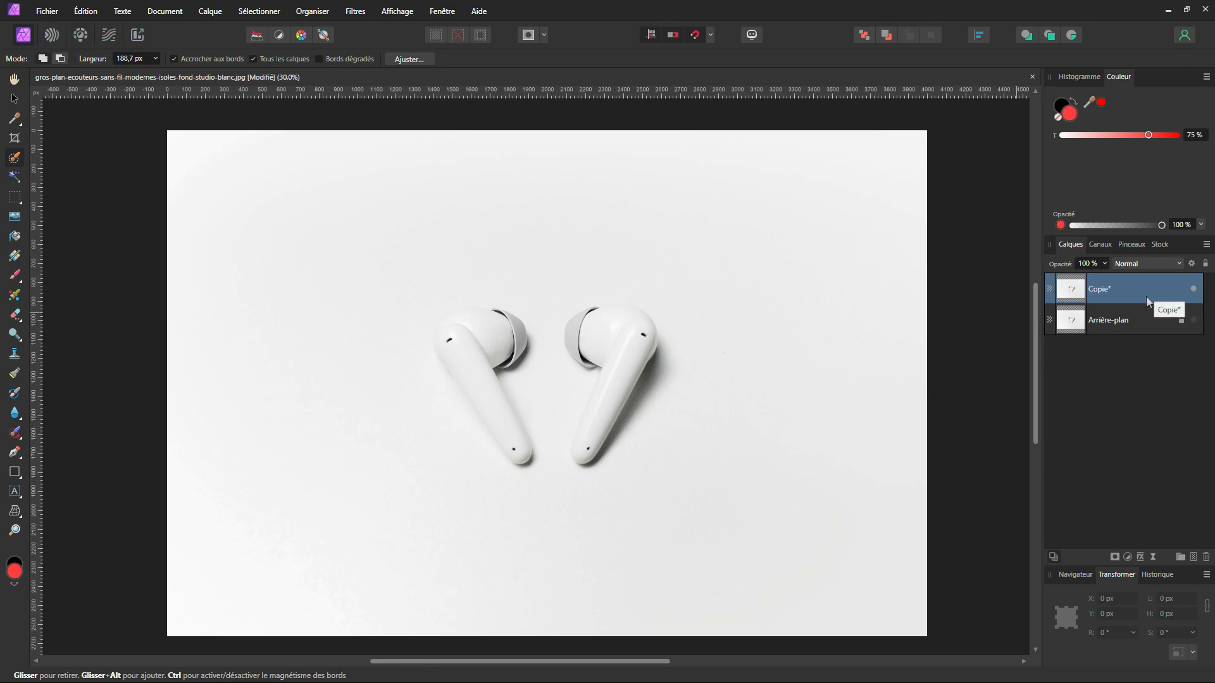
Add a red fill layer above Copie* and set its blend mode to Densité couleur +
click(203, 14)
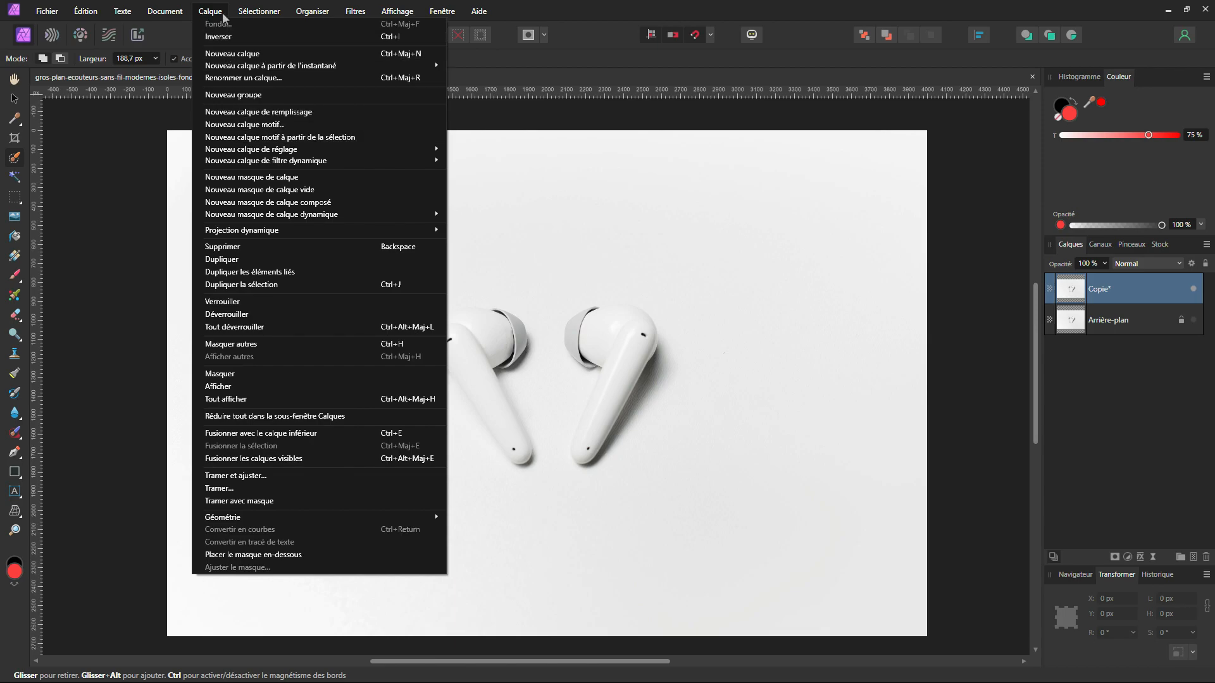
click(222, 112)
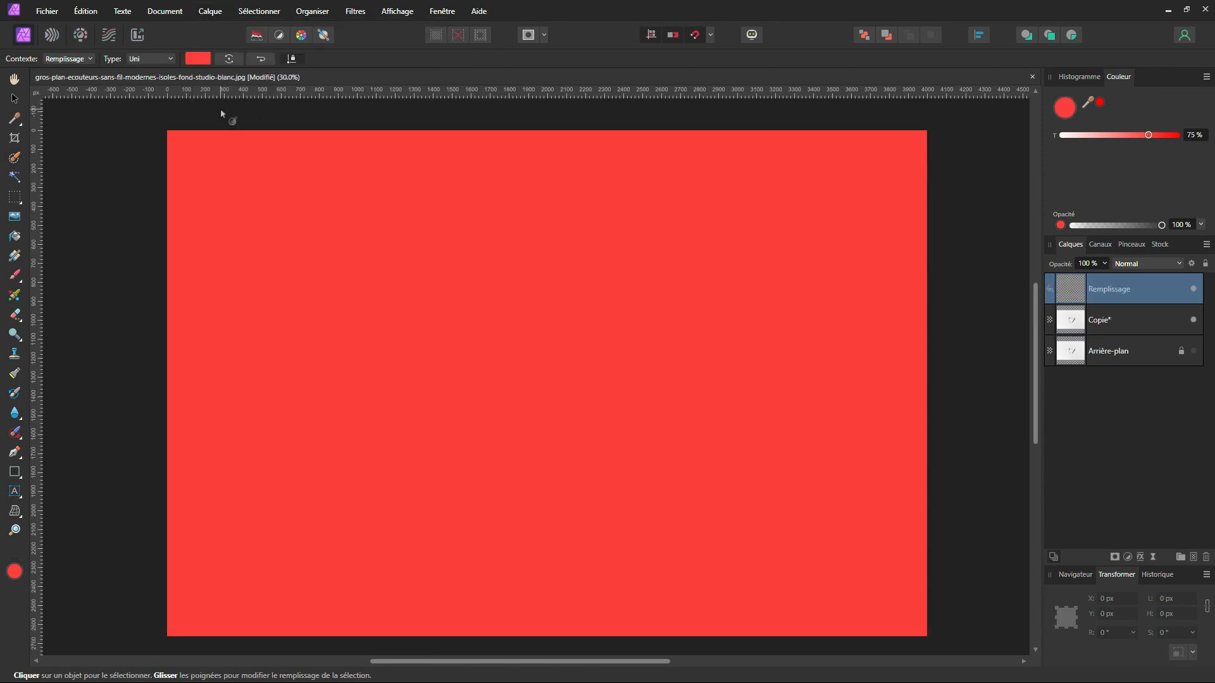
click(1136, 263)
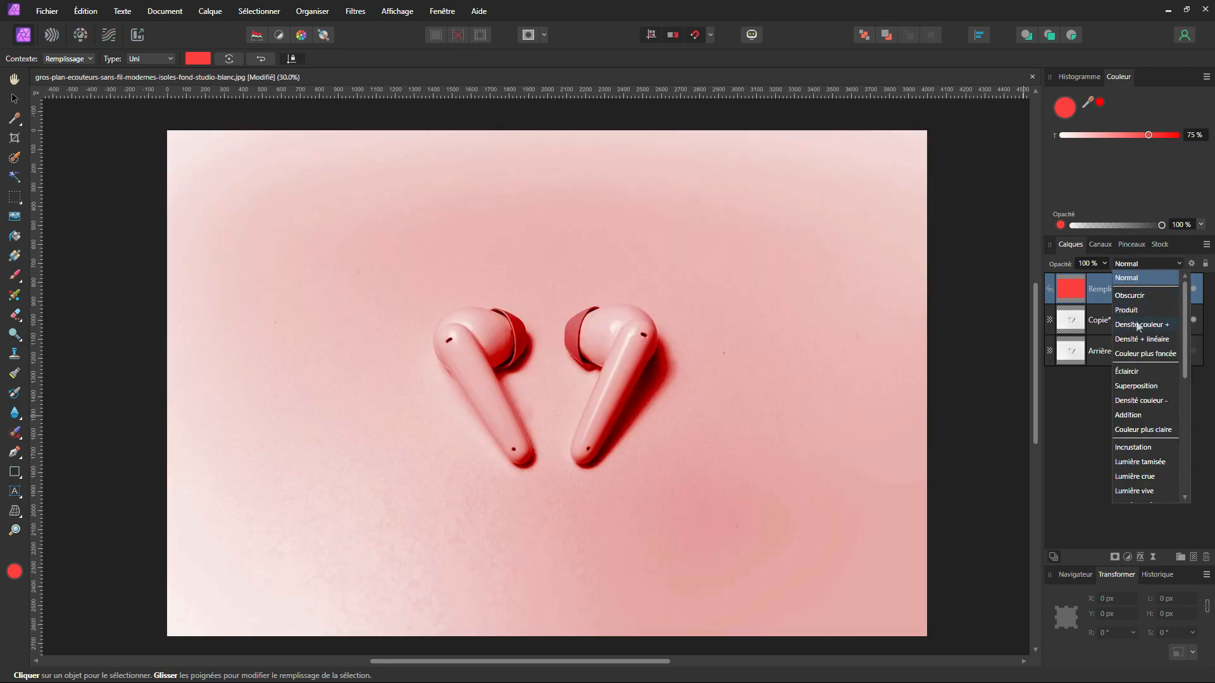
click(1137, 325)
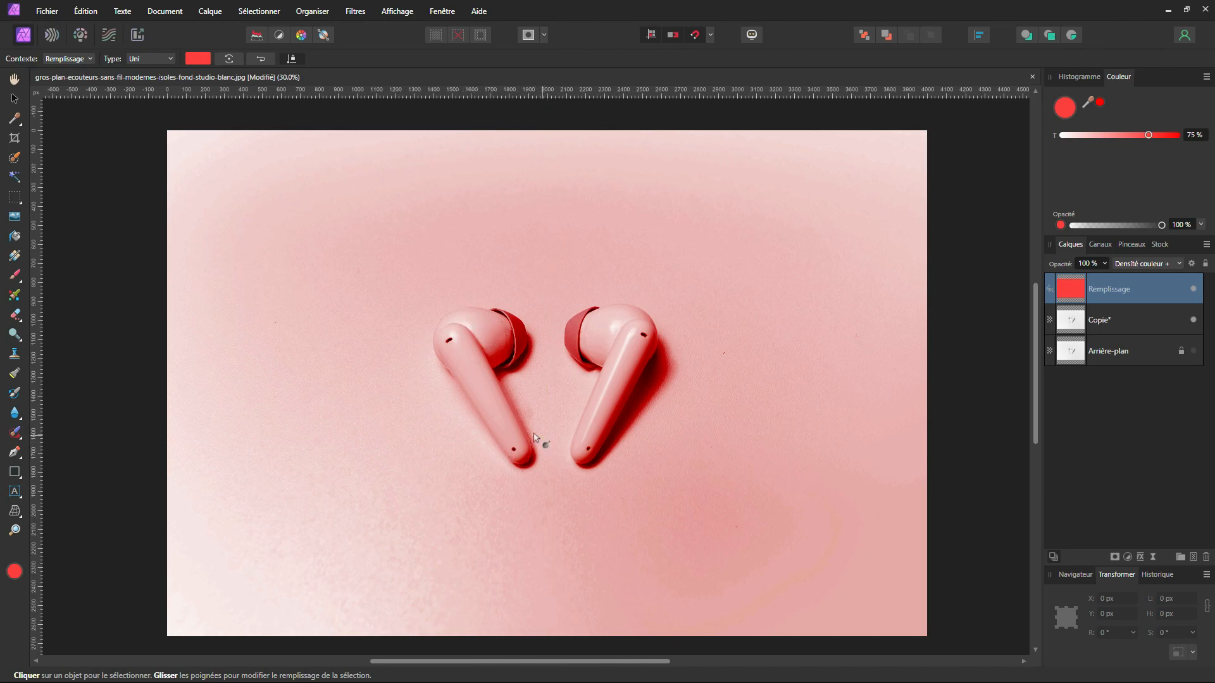
Set the tint of the fill layer's red colour to 73 %
ctrl+scroll(503, 425, up, 1)
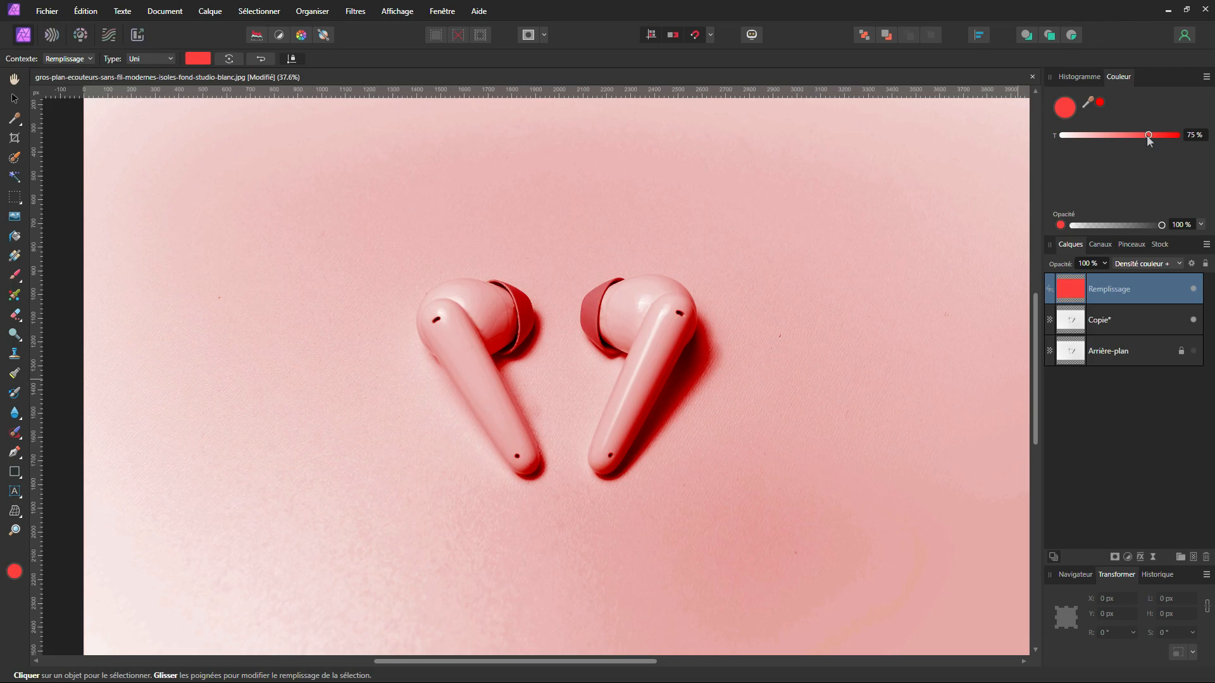
mouse_move(1148, 135)
mouse_down()
mouse_move(1125, 138)
mouse_move(1155, 142)
mouse_move(1117, 153)
mouse_move(1145, 159)
mouse_up()
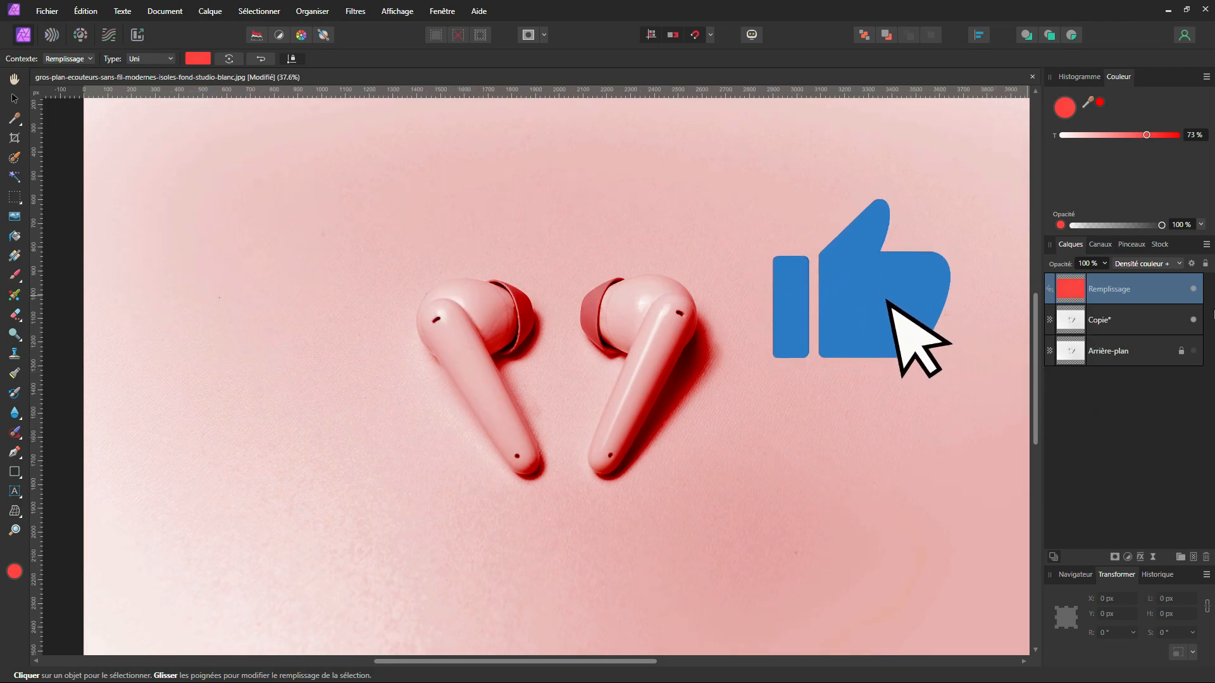
Merge the Remplissage and Copie* layers into one layer
click(1128, 315)
click(1125, 296)
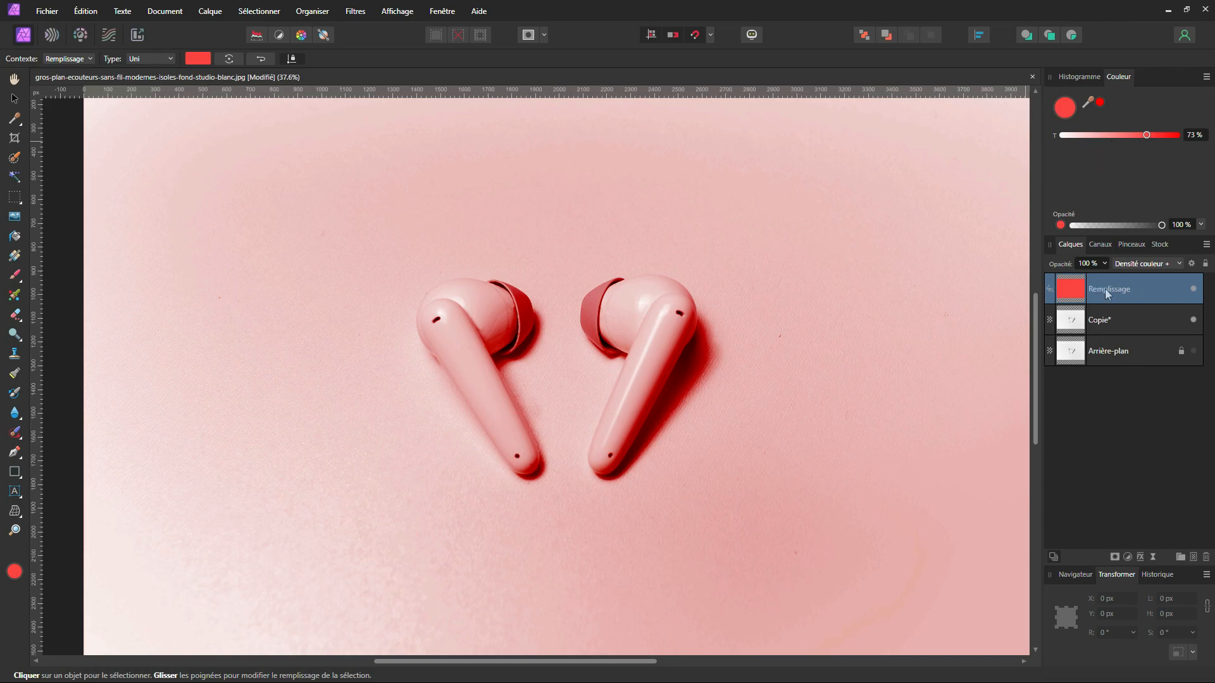
click(1103, 320)
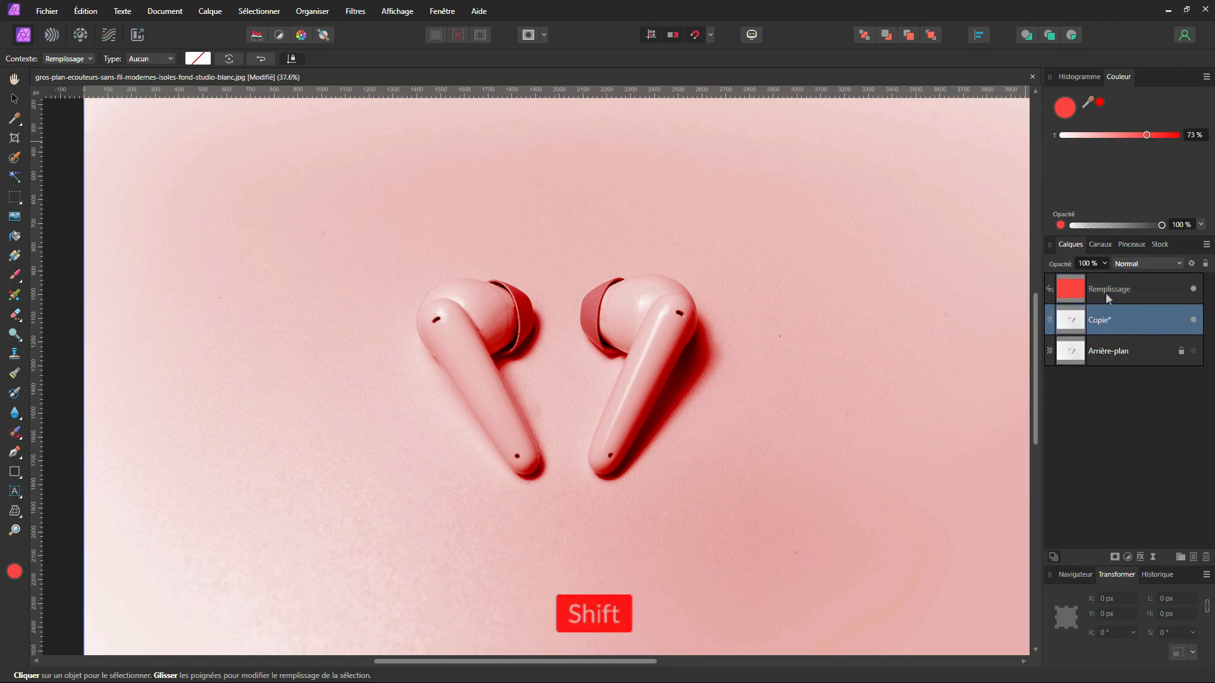
shift+click(1110, 291)
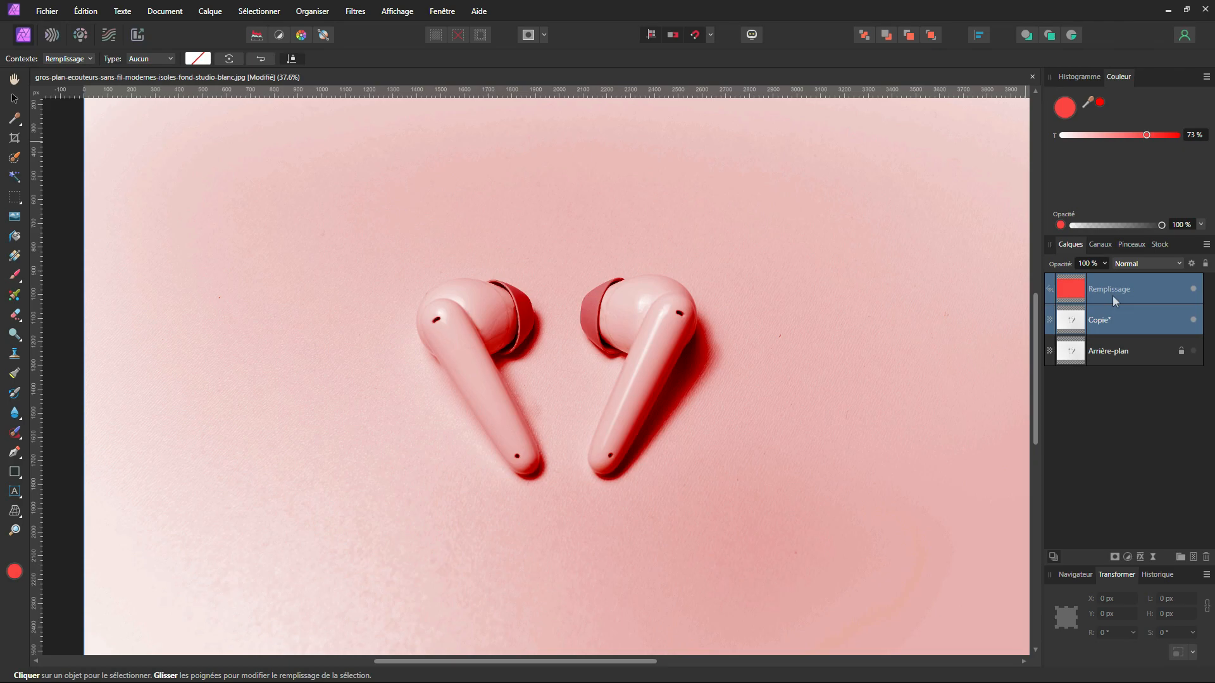
right_click(1113, 295)
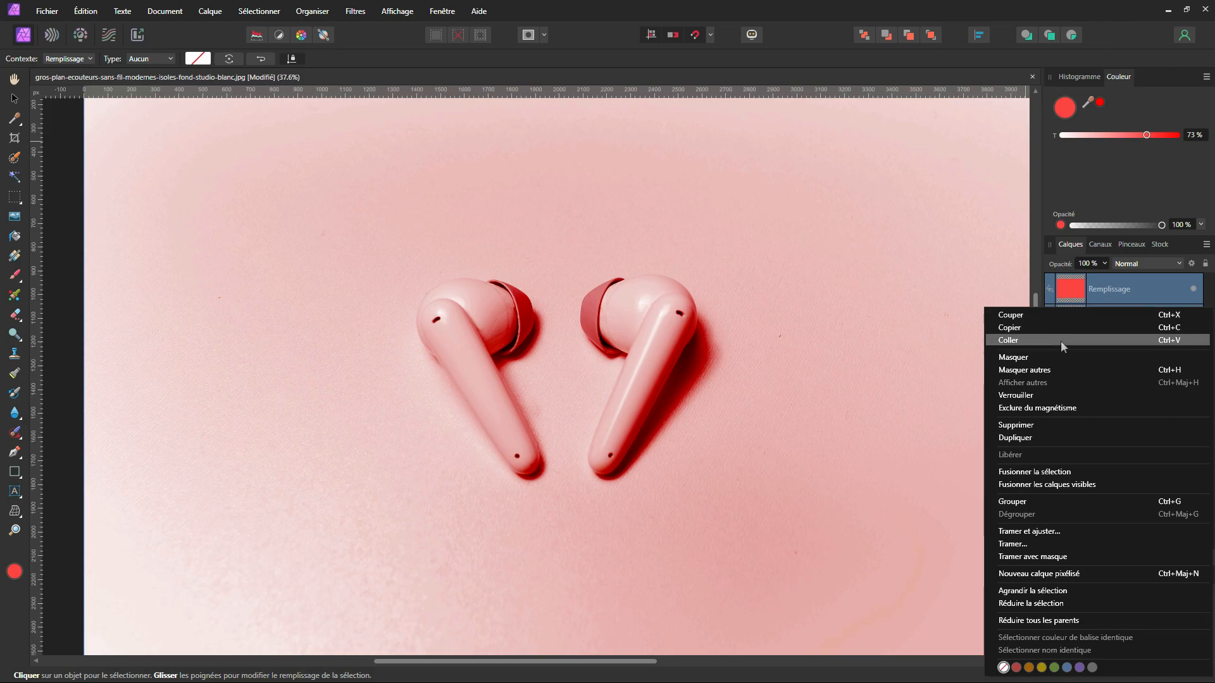
click(1045, 473)
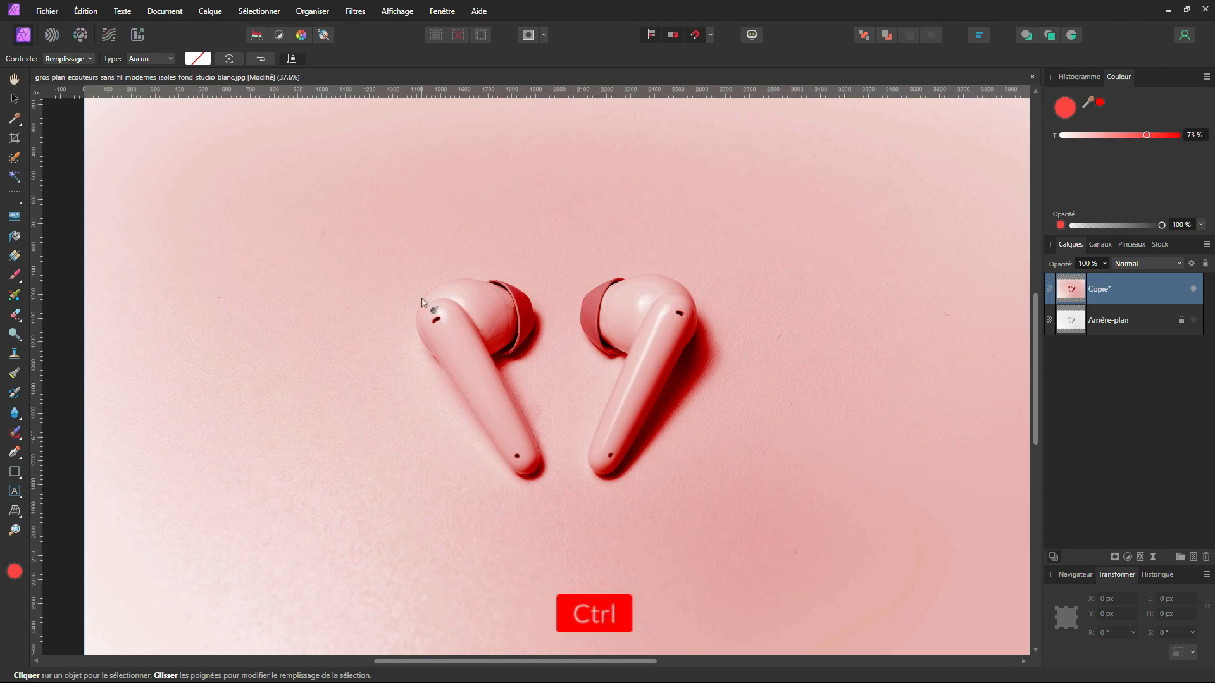
Start a Pen tool path on the left earbud's outer left edge and curve its first segment along the rounded head
scroll(481, 338, up, 3)
scroll(497, 327, up, 1)
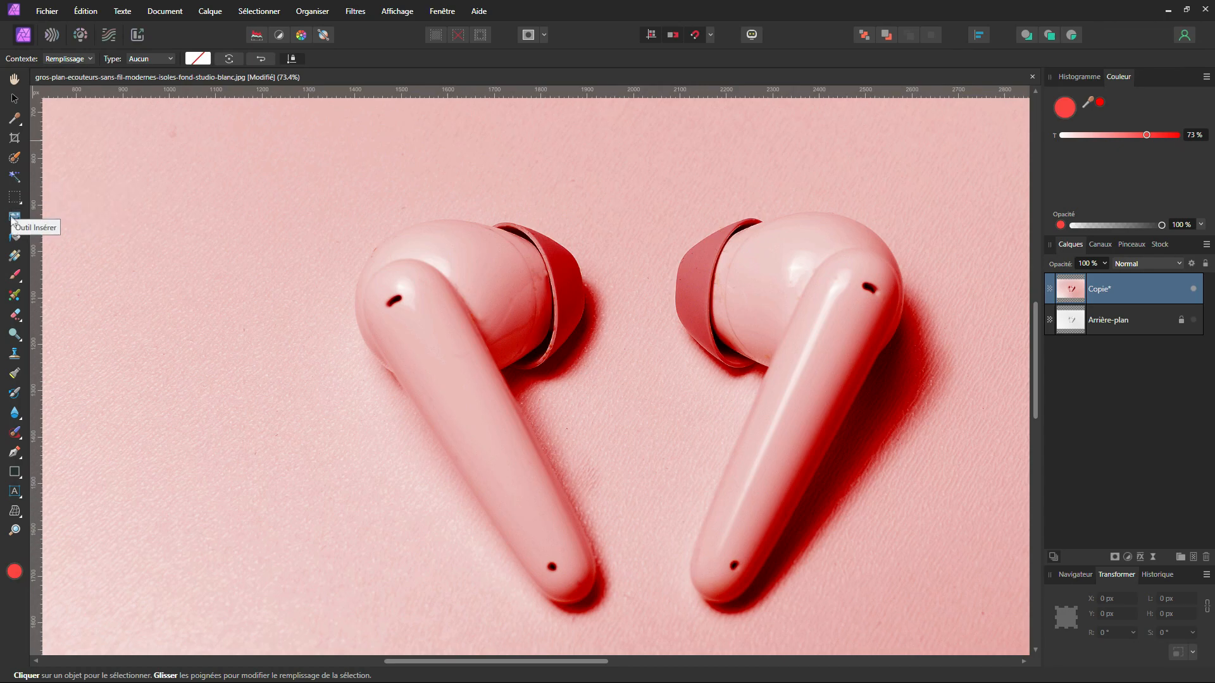
click(14, 452)
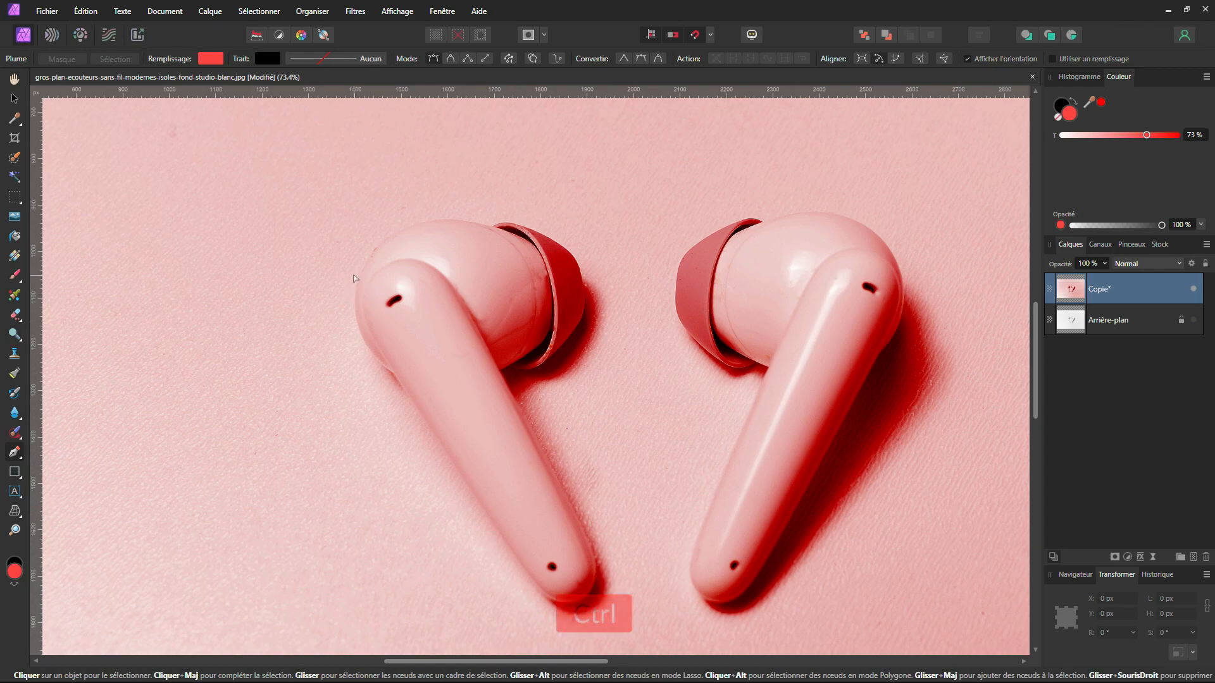
ctrl+scroll(355, 279, up, 3)
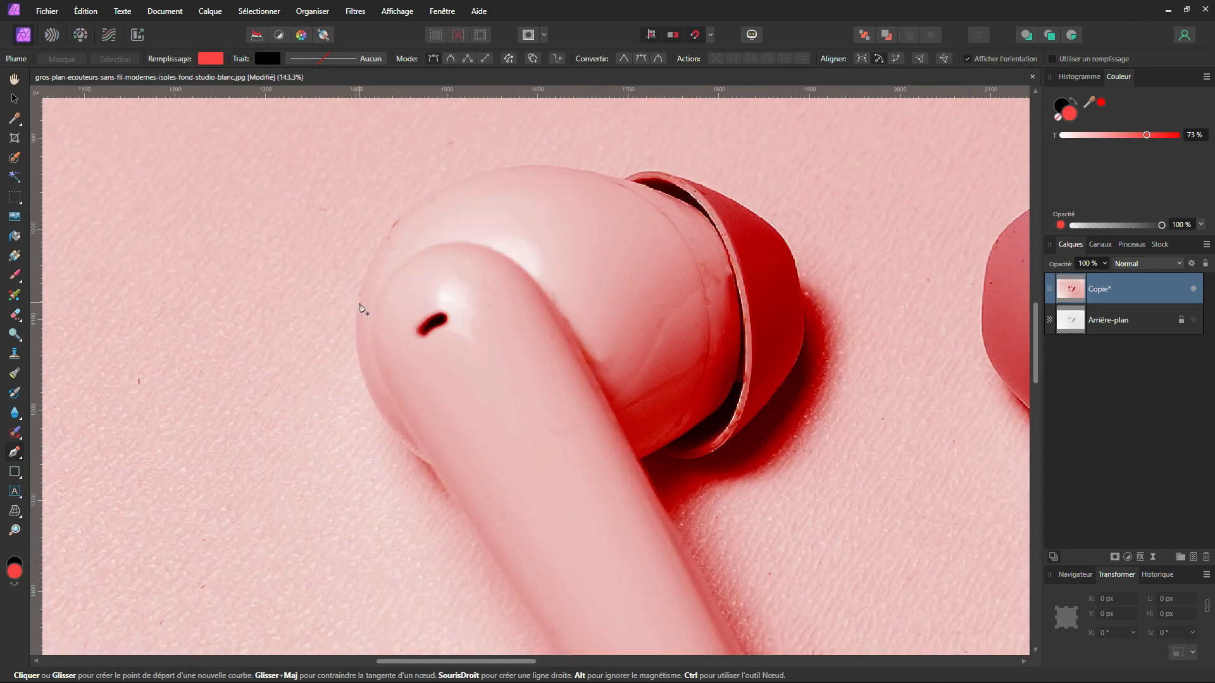
click(359, 303)
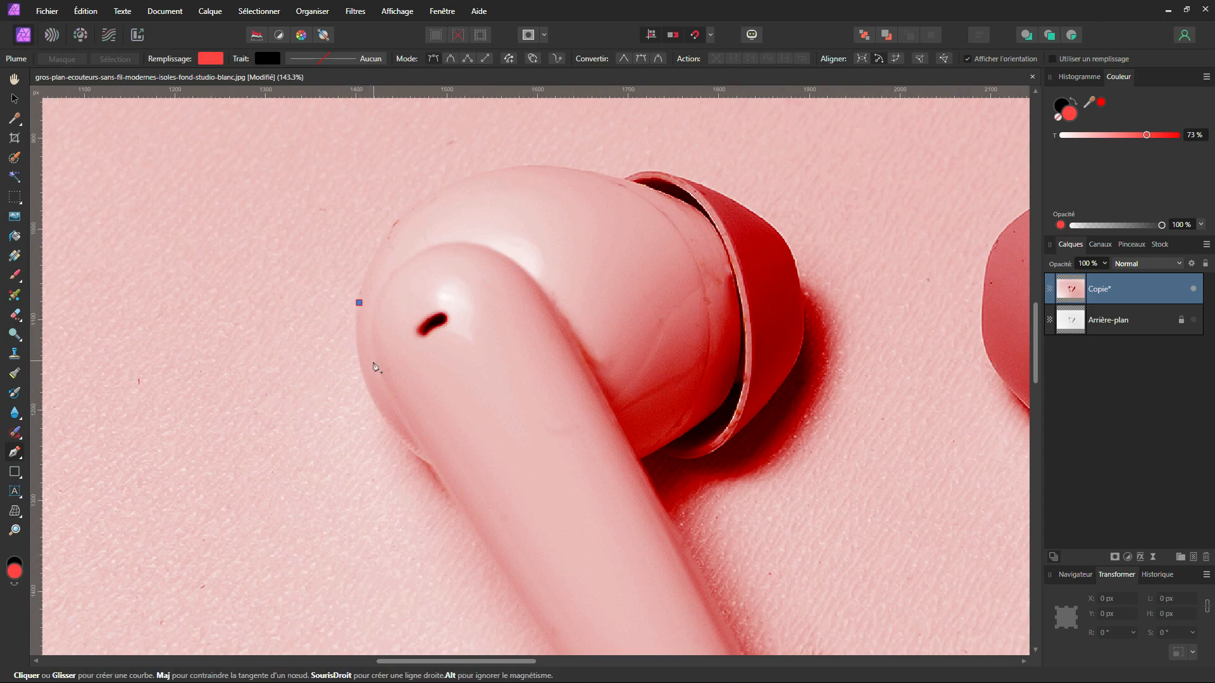
click(454, 182)
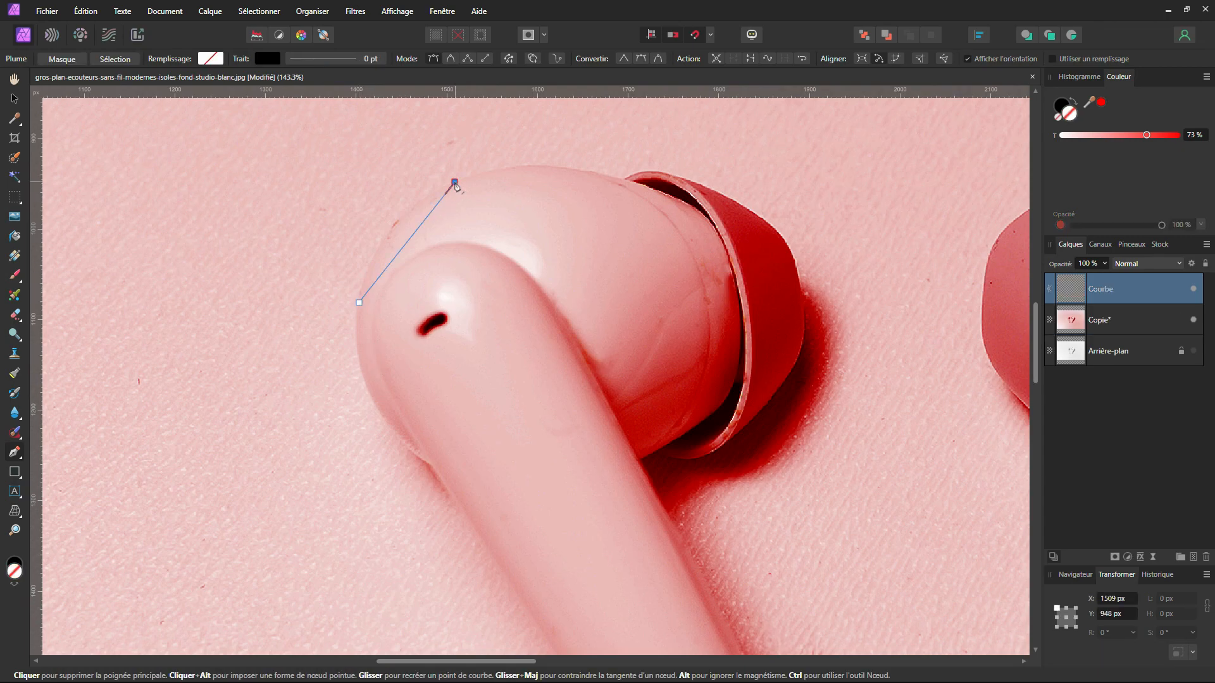
key(ctrl)
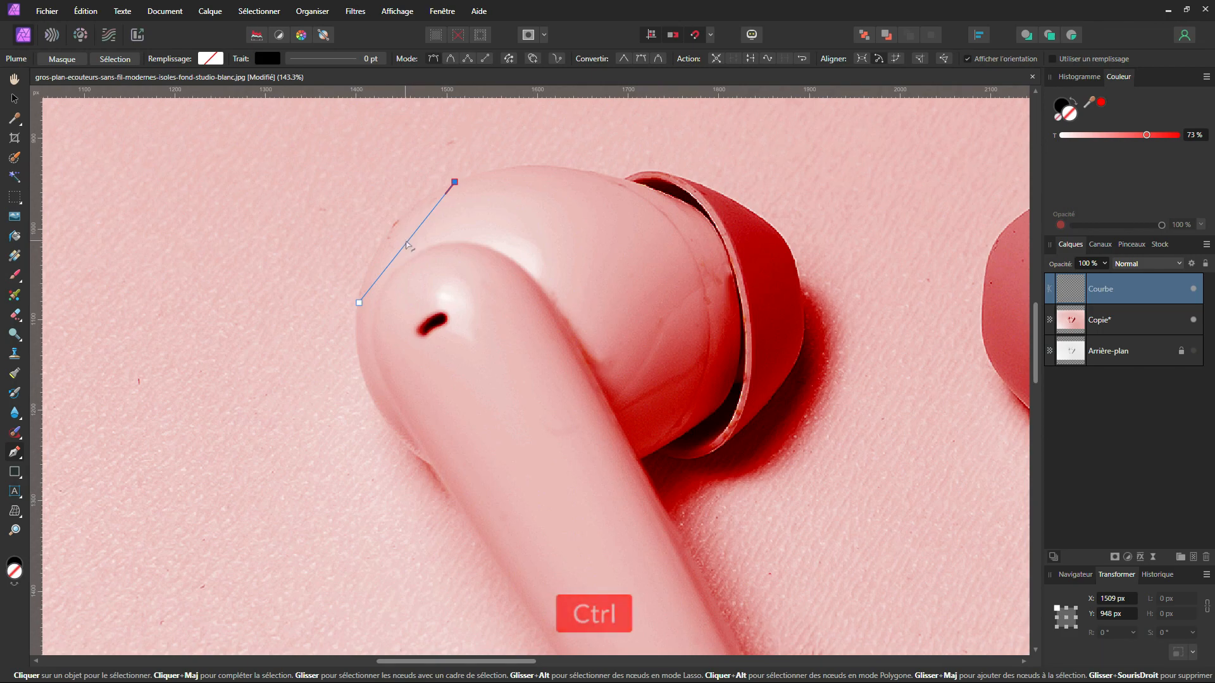
drag(404, 243, 391, 233)
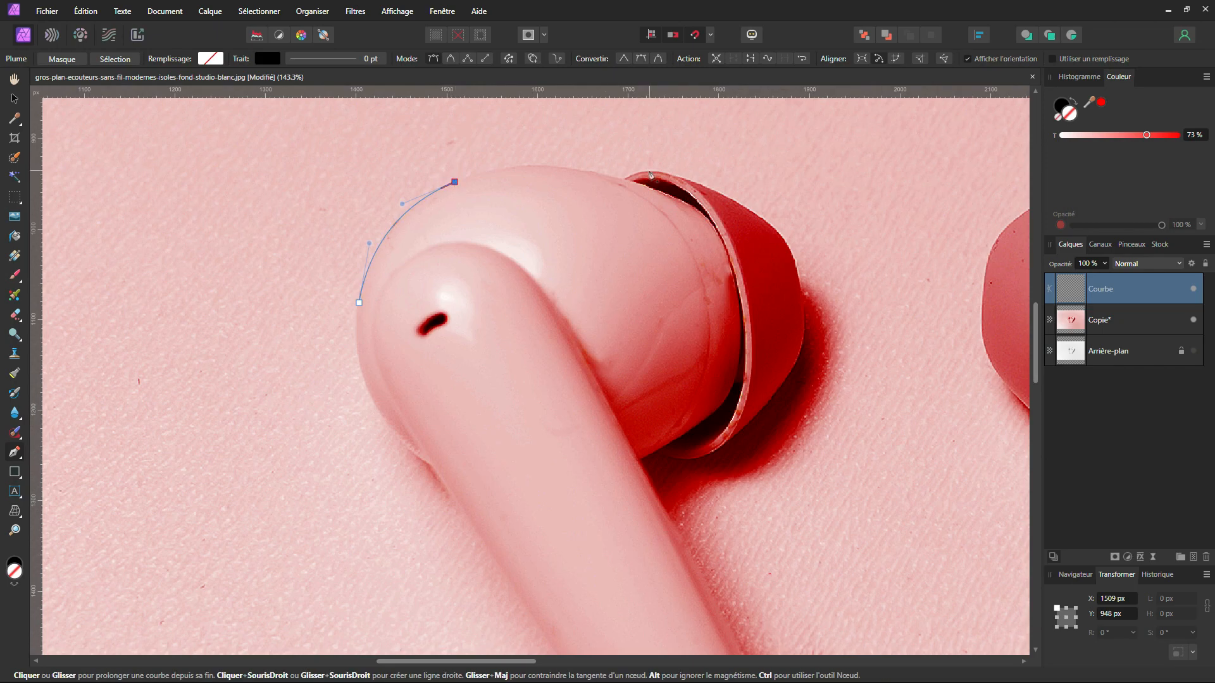
Extend the path across the top of the left earbud to the start of the ear tip, curving the segment to fit
click(624, 179)
key(ctrl)
drag(548, 184, 541, 169)
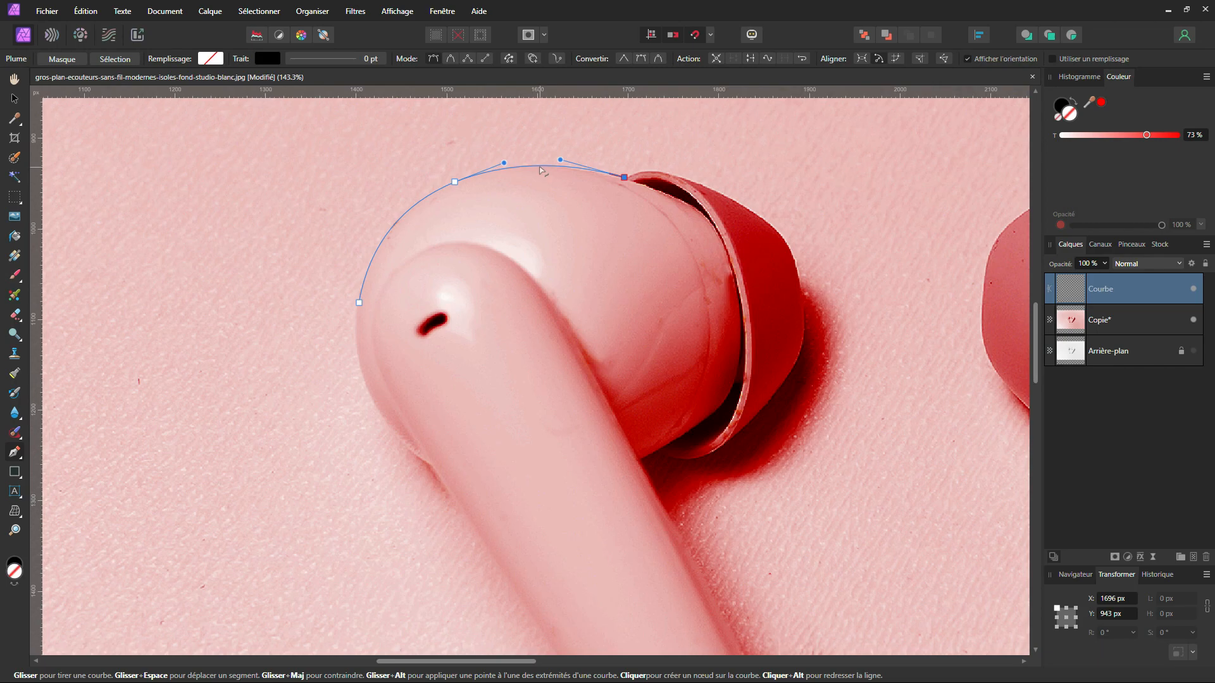
key(ctrl)
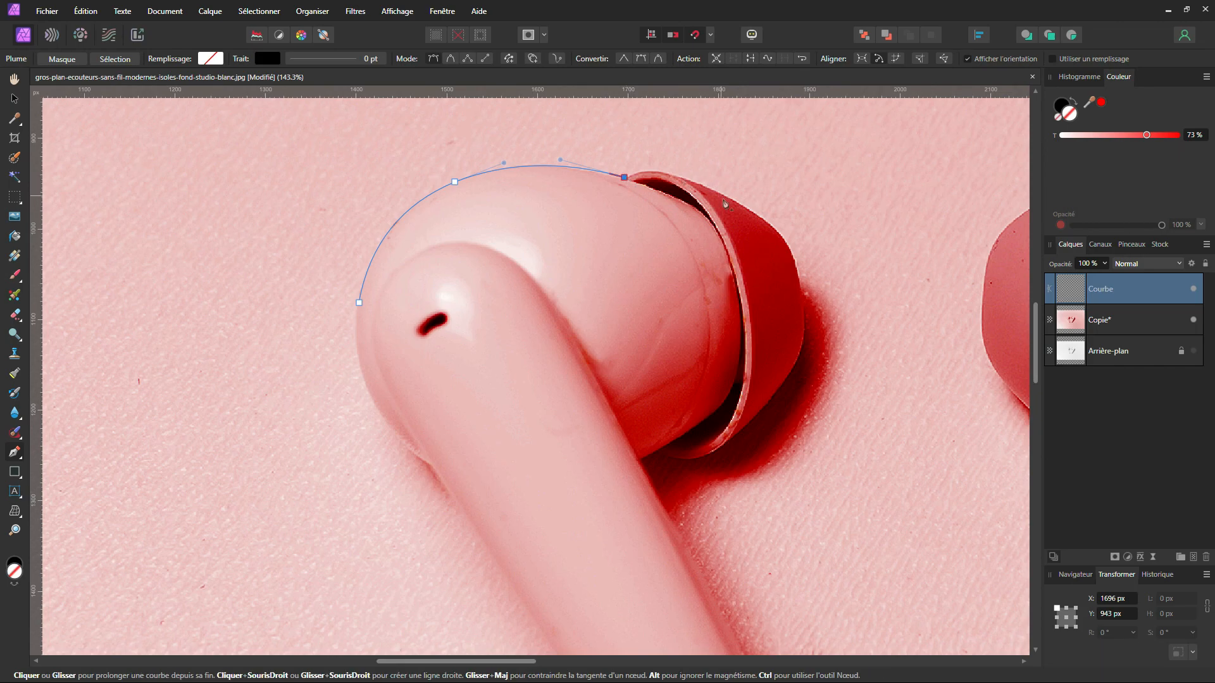
Continue the path around the upper and outer edge of the left earbud's ear tip, bending its segments to the contour
key(ctrl)
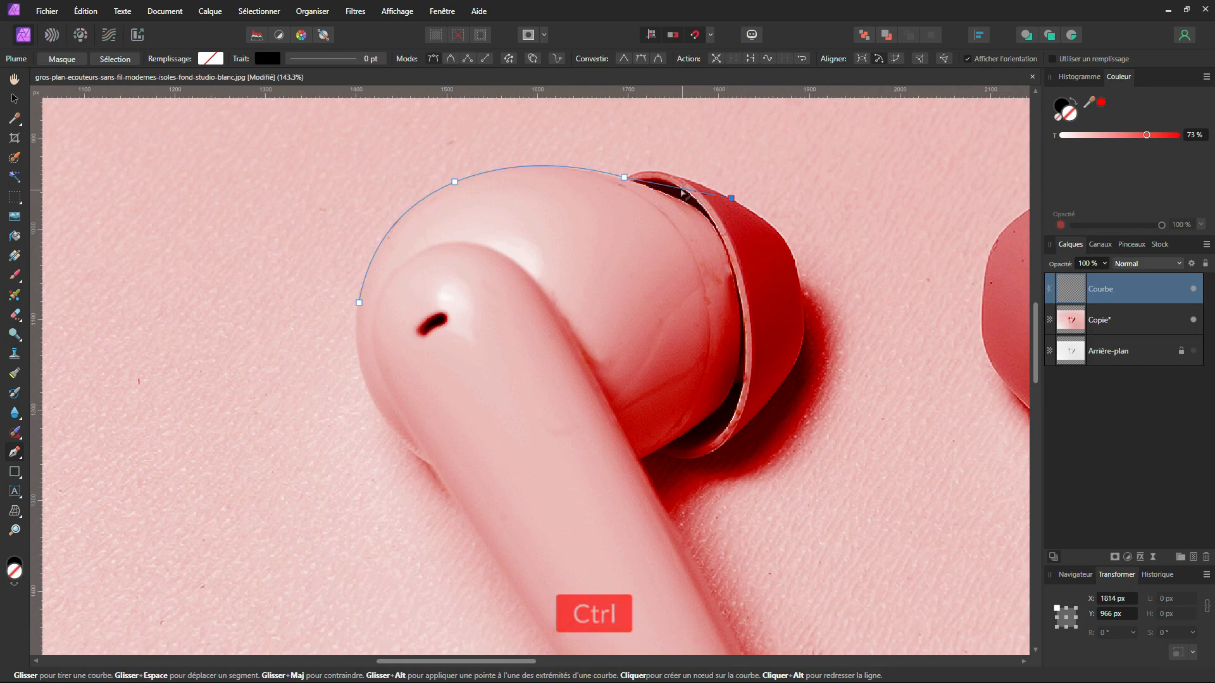
drag(686, 190, 669, 177)
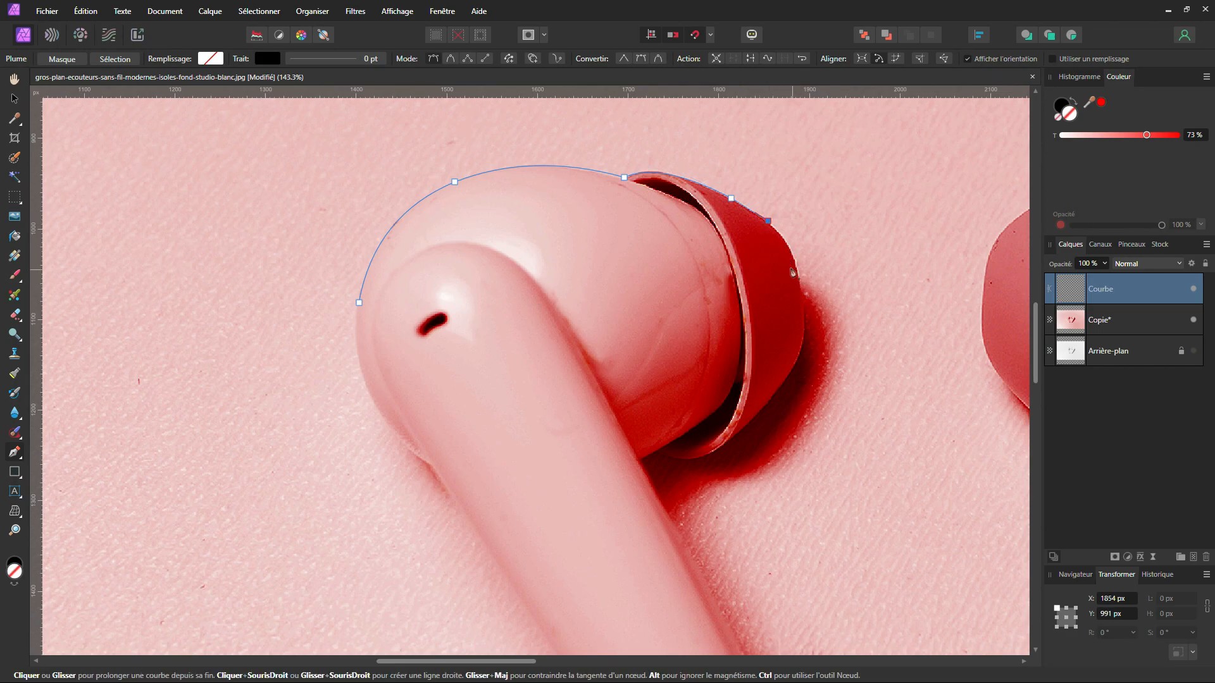
click(799, 276)
key(ctrl)
click(780, 384)
click(711, 454)
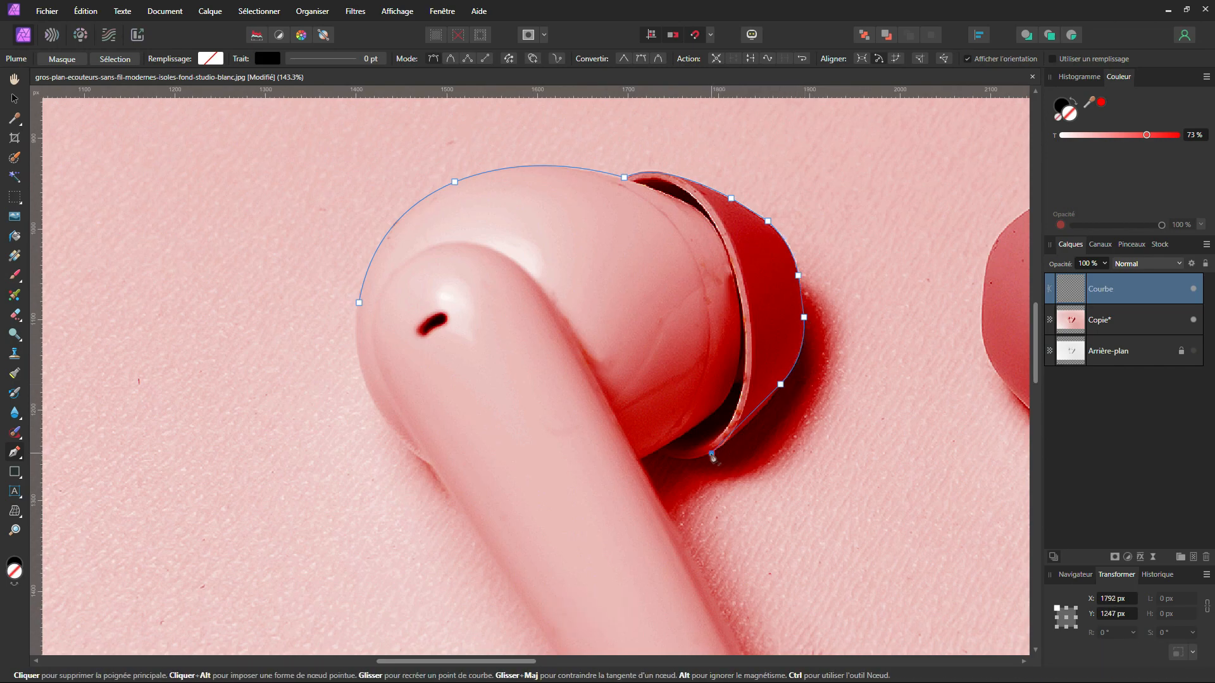
click(651, 454)
scroll(677, 458, up, 5)
drag(688, 447, 691, 463)
key(ctrl+z)
scroll(749, 466, down, 5)
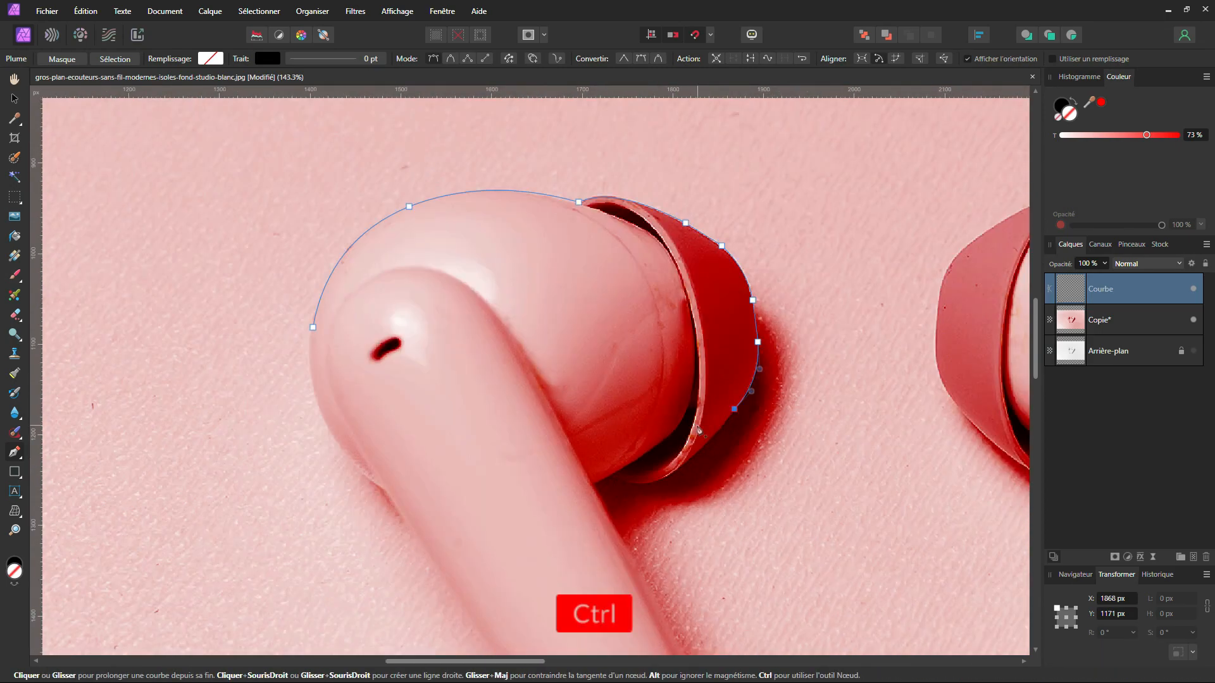
Continue the path along the underside of the left earbud's ear tip to the stem, bending its segments to the contour
scroll(699, 430, up, 2)
drag(696, 433, 670, 345)
click(621, 386)
scroll(571, 398, up, 2)
click(479, 395)
drag(563, 387, 564, 417)
click(444, 417)
Trace the path down the inner side of the left earbud's stem and around its rounded end, curving the end segments
scroll(479, 379, down, 5)
scroll(500, 380, down, 2)
click(545, 380)
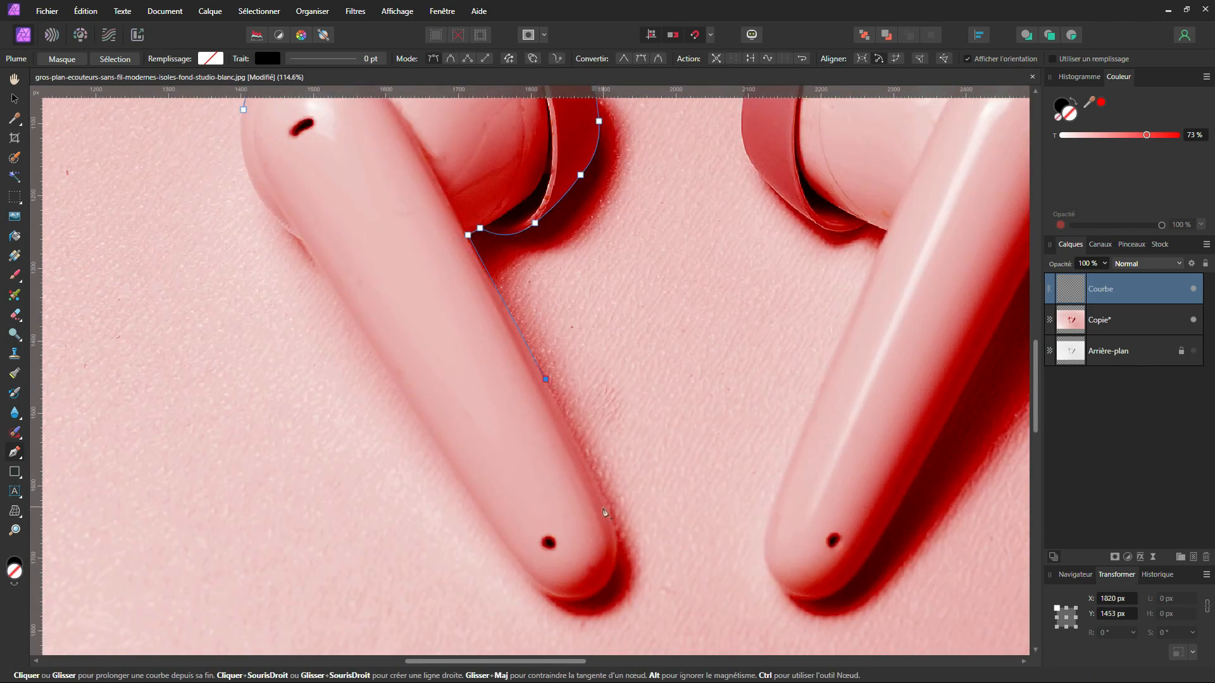
scroll(609, 513, up, 2)
click(609, 514)
scroll(550, 399, down, 2)
drag(592, 534, 556, 561)
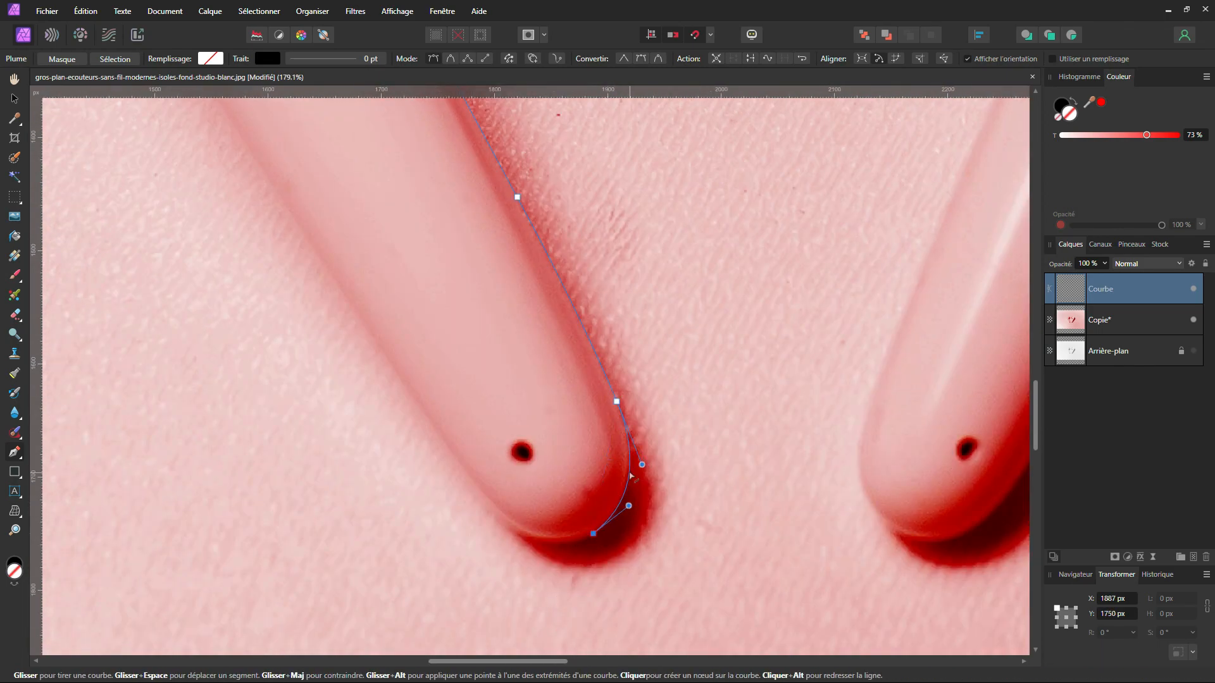
click(479, 489)
drag(544, 515, 542, 537)
Continue the path up the outer side of the left earbud's stem to the base of its head, curving segments to the edge
scroll(536, 403, down, 1)
drag(536, 402, 780, 603)
click(521, 359)
drag(631, 522, 629, 525)
drag(462, 277, 541, 416)
click(540, 408)
drag(470, 311, 515, 355)
click(515, 355)
drag(549, 403, 543, 410)
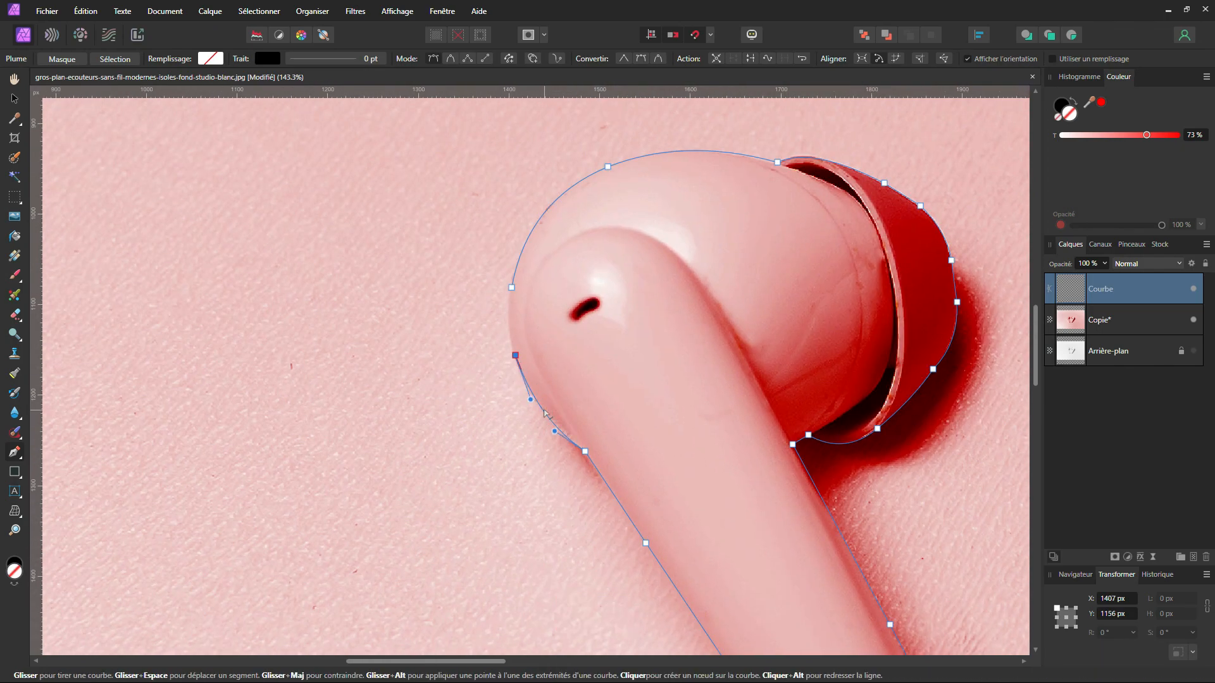
Close the left earbud's path at its starting node and adjust the curve handles along the head's lower outer edge
click(511, 288)
scroll(516, 320, up, 4)
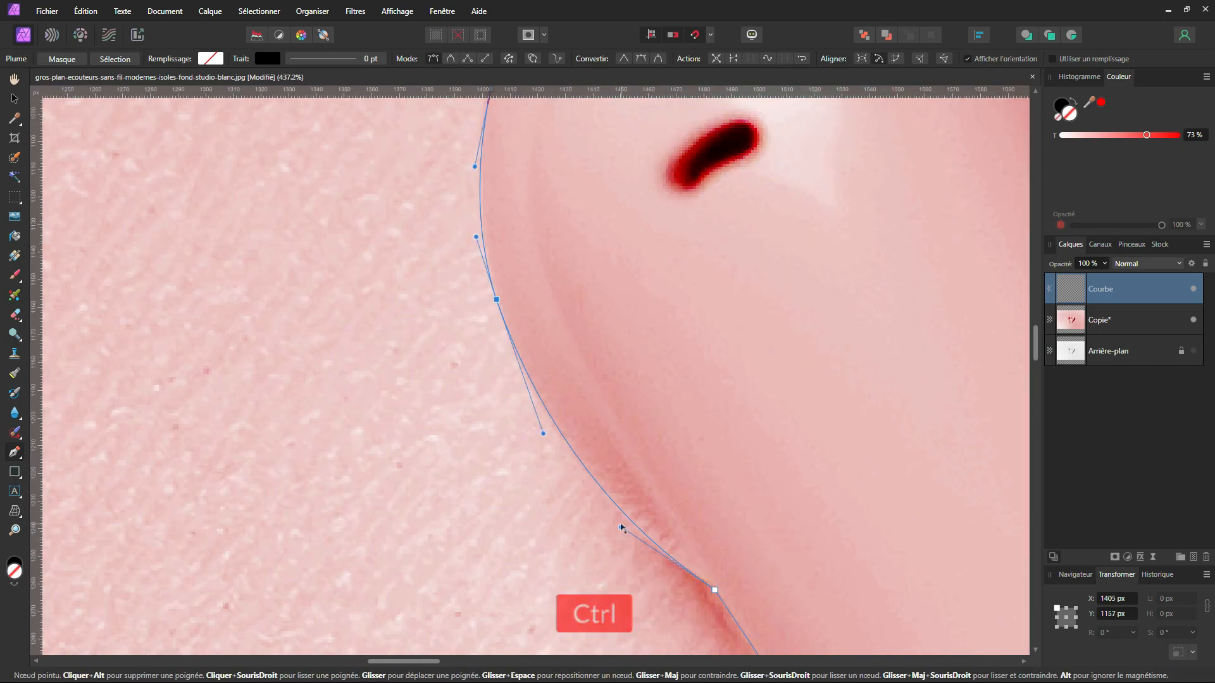
drag(621, 502, 609, 492)
Start a new Pen path on the right earbud's ear tip, placing nodes down its outer edge and underside to the stem
scroll(609, 443, down, 9)
scroll(780, 404, up, 3)
drag(779, 404, 559, 496)
scroll(544, 405, up, 4)
click(479, 203)
click(471, 291)
click(515, 384)
click(721, 472)
click(756, 488)
Extend the right earbud's path with nodes down the inner side of the stem and around its rounded end
scroll(753, 511, down, 2)
scroll(697, 507, up, 1)
click(753, 288)
click(735, 406)
click(775, 455)
click(868, 425)
Continue the right earbud's path up the outer side of the stem and over the rounded head
drag(1013, 120, 580, 597)
click(621, 588)
click(732, 376)
click(753, 333)
drag(761, 337, 701, 493)
click(751, 392)
click(742, 266)
click(639, 157)
drag(640, 158, 708, 327)
click(558, 309)
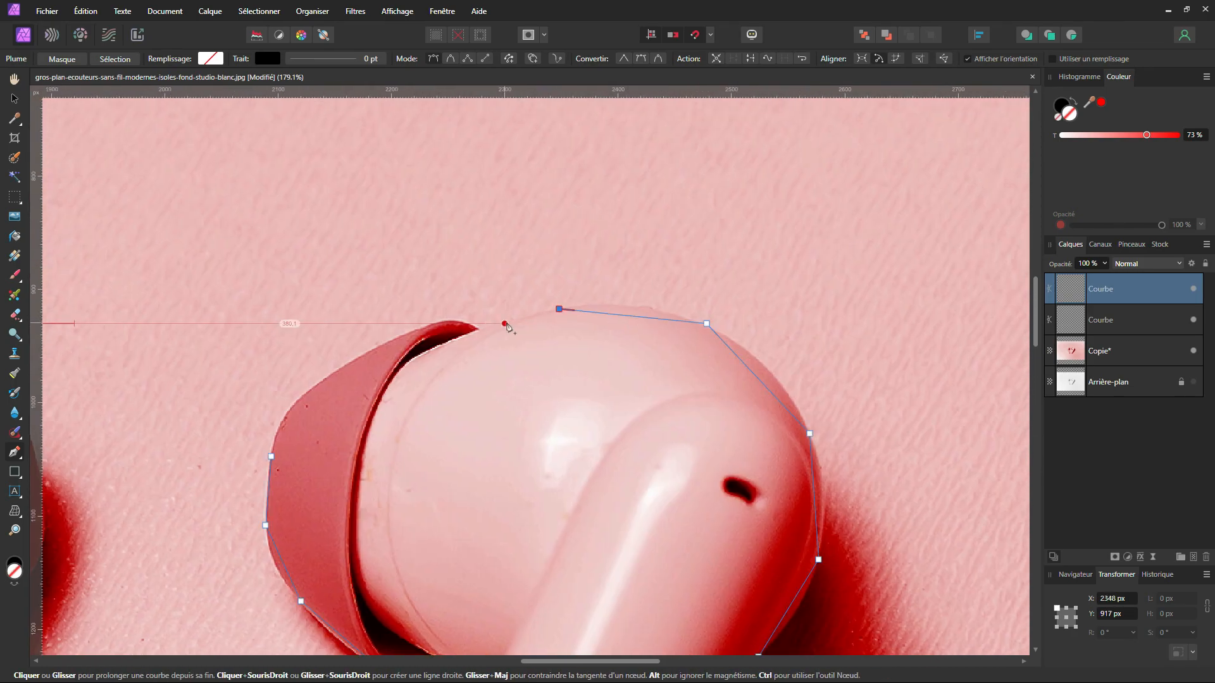
Carry the right earbud's path along the upper edge of the ear tip and close it, fitting the curves
scroll(478, 326, up, 4)
click(481, 333)
drag(482, 332, 821, 216)
click(682, 210)
click(351, 424)
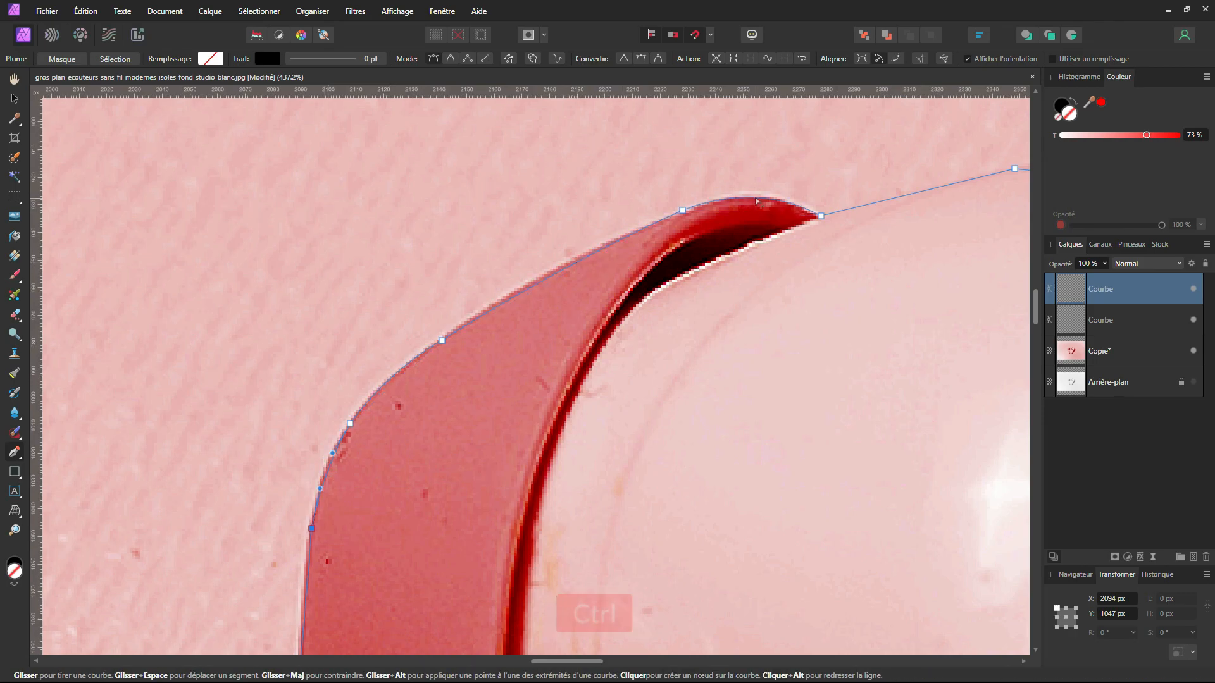
Bend the right earbud's path segments over the top and outer side of the head to follow its contour
drag(1025, 183, 587, 279)
drag(774, 285, 775, 259)
drag(1017, 389, 750, 344)
scroll(786, 447, down, 2)
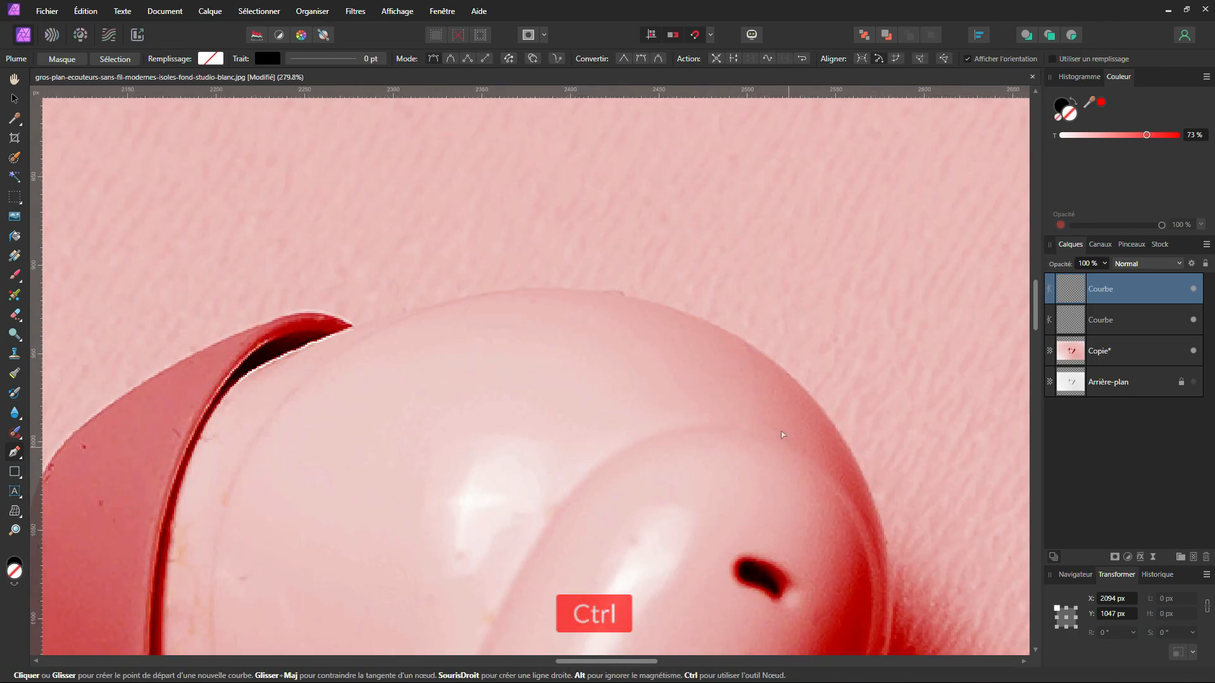
drag(885, 598, 762, 352)
drag(758, 351, 765, 352)
drag(723, 520, 694, 226)
drag(613, 362, 618, 293)
Bend the right earbud's path segments along the stem and around its rounded end to match the edge
drag(436, 633, 560, 308)
drag(390, 617, 534, 298)
drag(530, 297, 537, 299)
drag(517, 423, 599, 331)
drag(436, 404, 439, 430)
drag(334, 350, 488, 507)
drag(506, 322, 485, 644)
drag(520, 484, 525, 484)
Curve the right earbud's path segments along the ear tip's underside, fine-tuning the node handles to the edge
drag(658, 139, 557, 557)
scroll(560, 551, up, 2)
drag(535, 415, 541, 422)
drag(433, 413, 640, 497)
drag(500, 396, 493, 404)
ctrl+click(596, 480)
drag(635, 516, 640, 516)
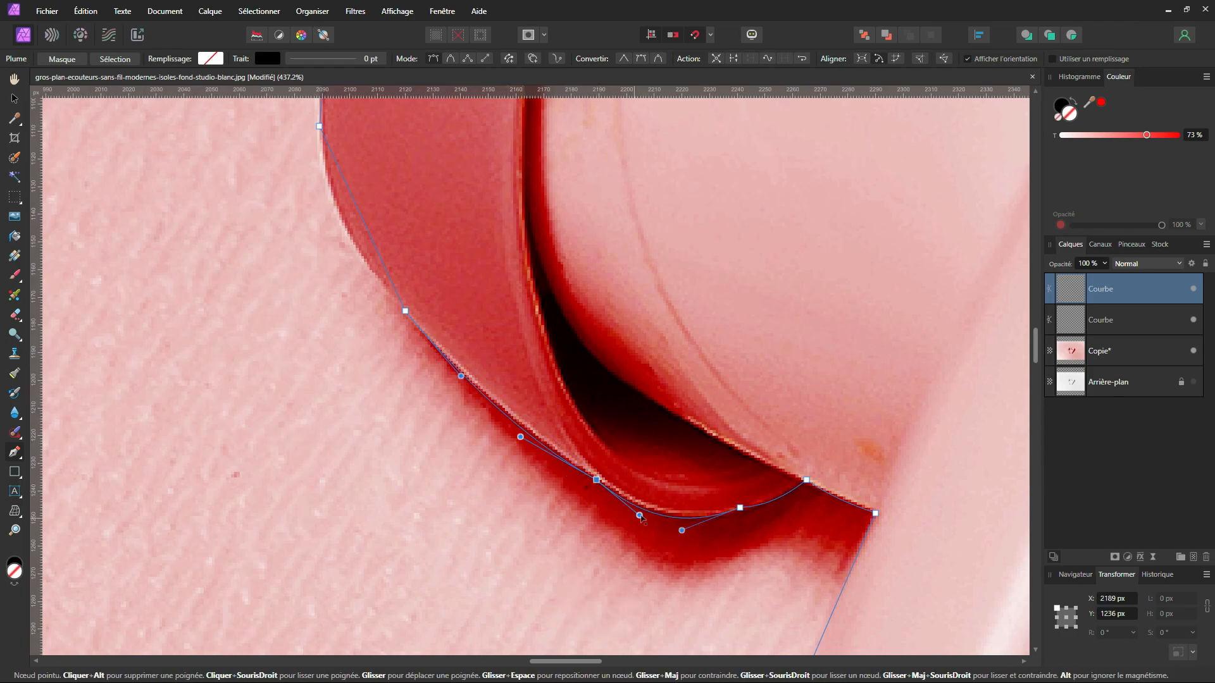
Convert the left earbud's path into a pixel selection and save that selection as a spare channel
scroll(640, 516, down, 4)
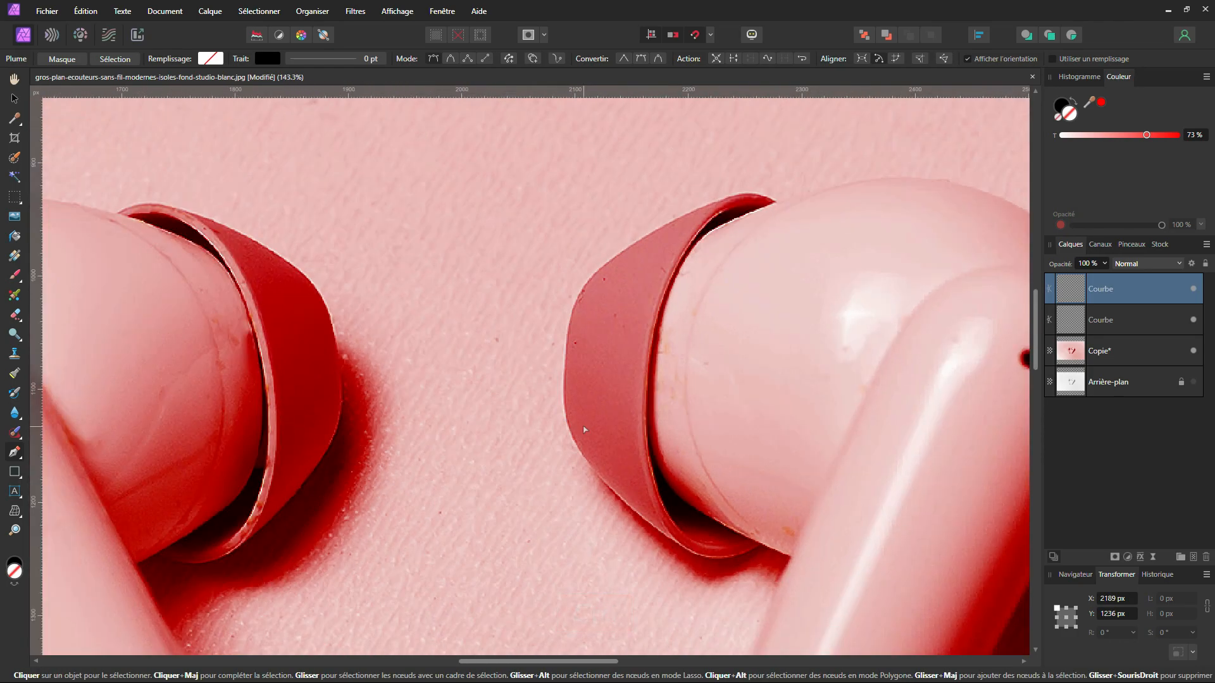
scroll(583, 430, down, 4)
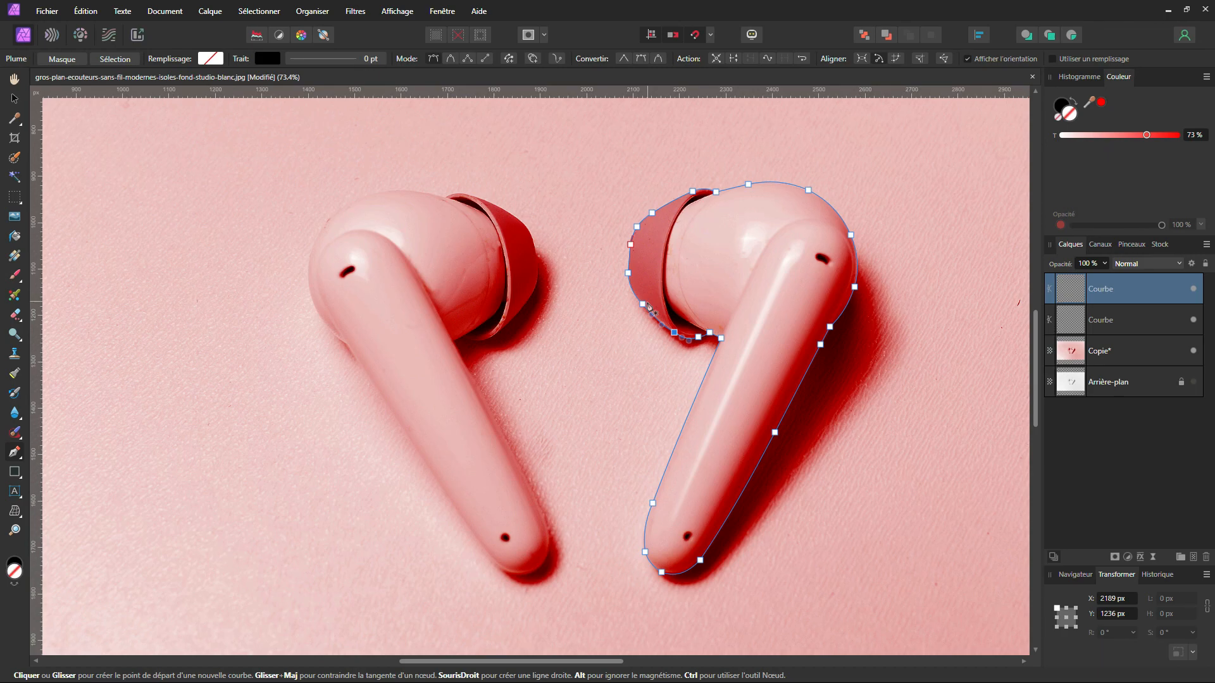
click(1116, 327)
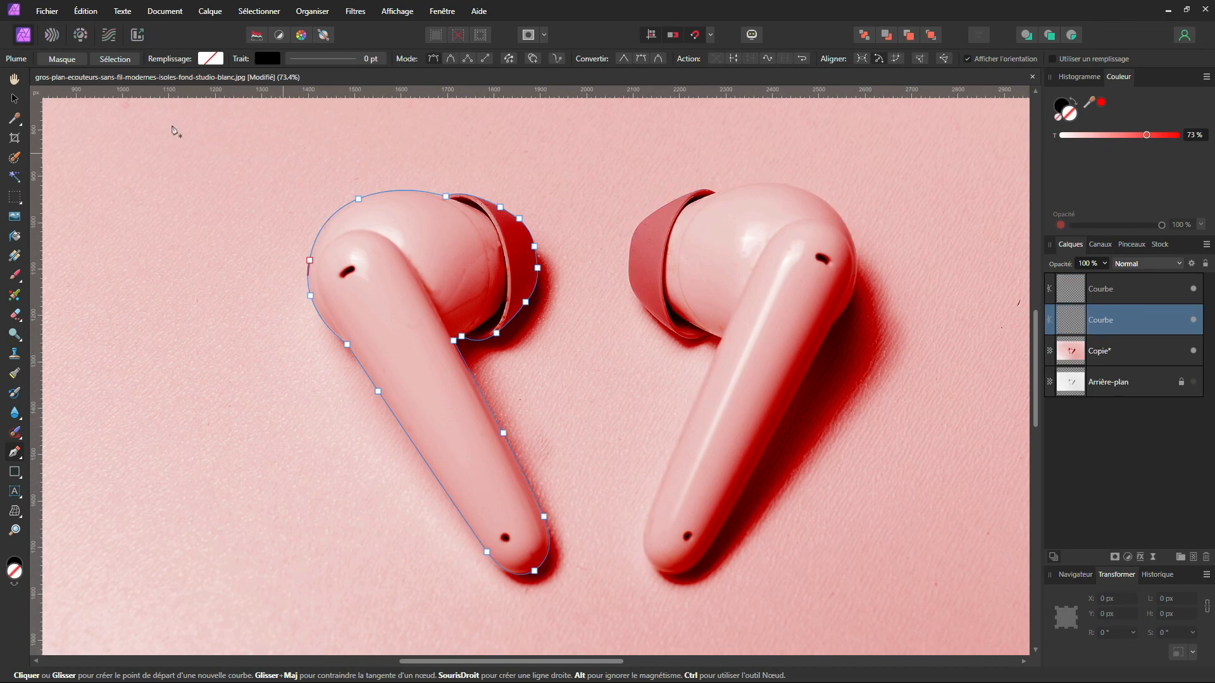
click(115, 59)
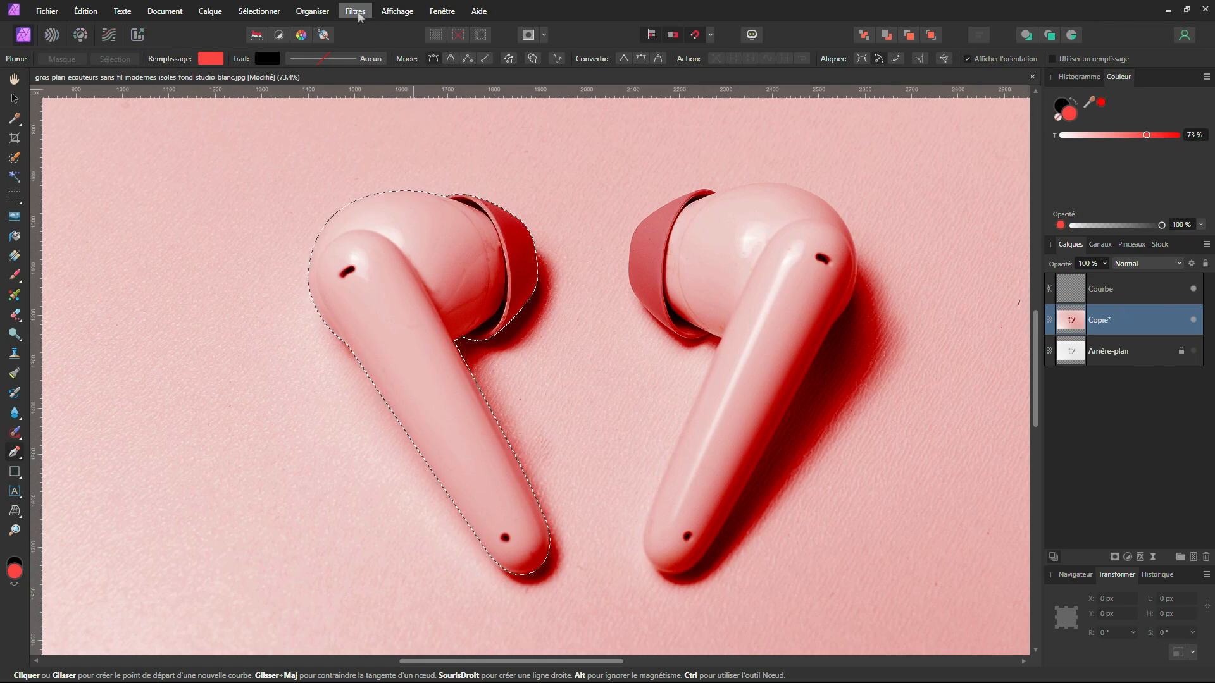
click(245, 13)
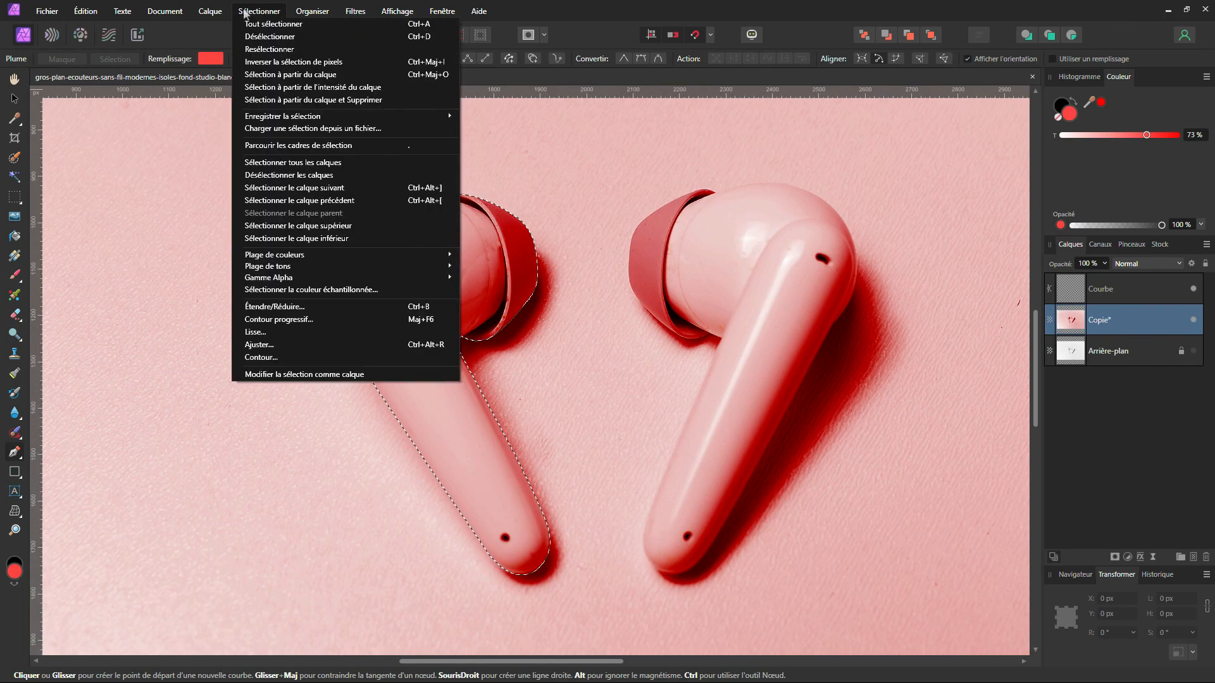
mouse_move(411, 116)
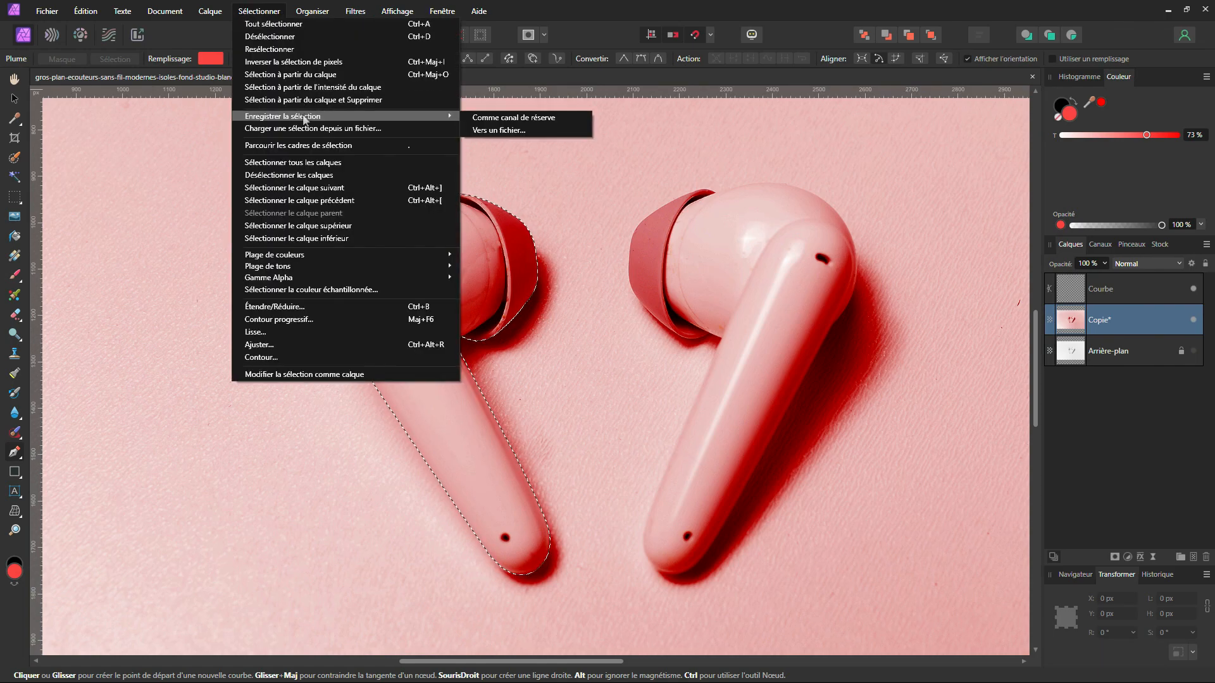
click(560, 117)
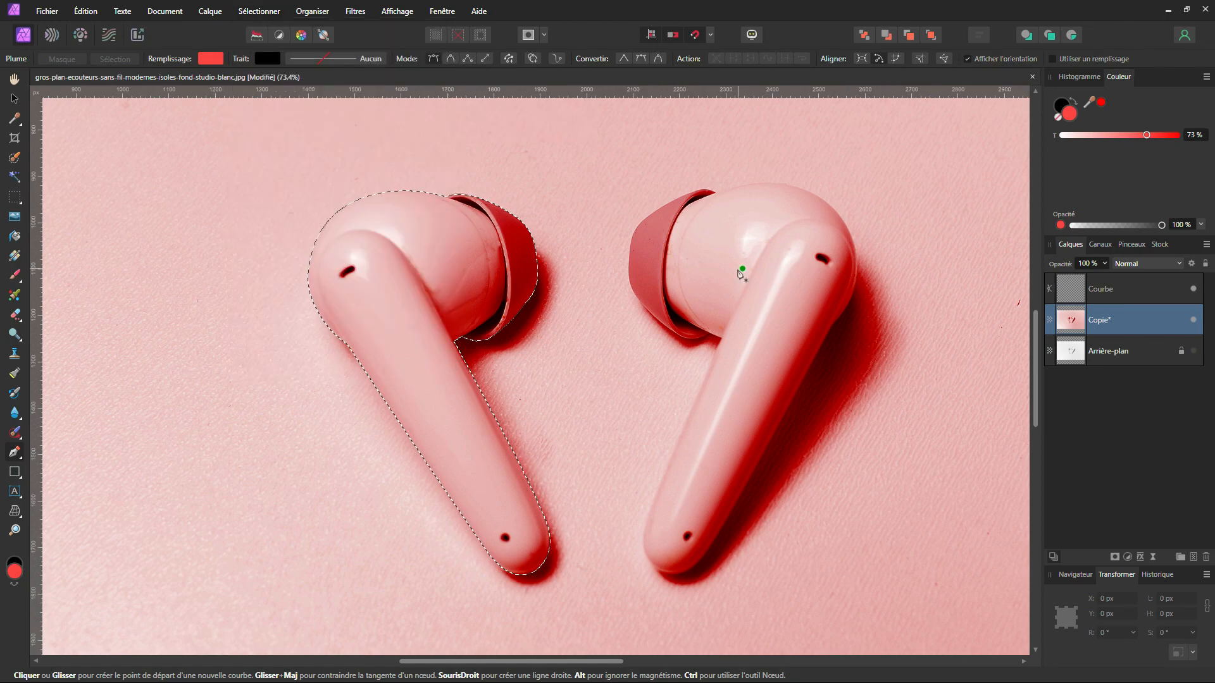
Convert the right earbud's path into a pixel selection and store it as another spare channel
click(1110, 290)
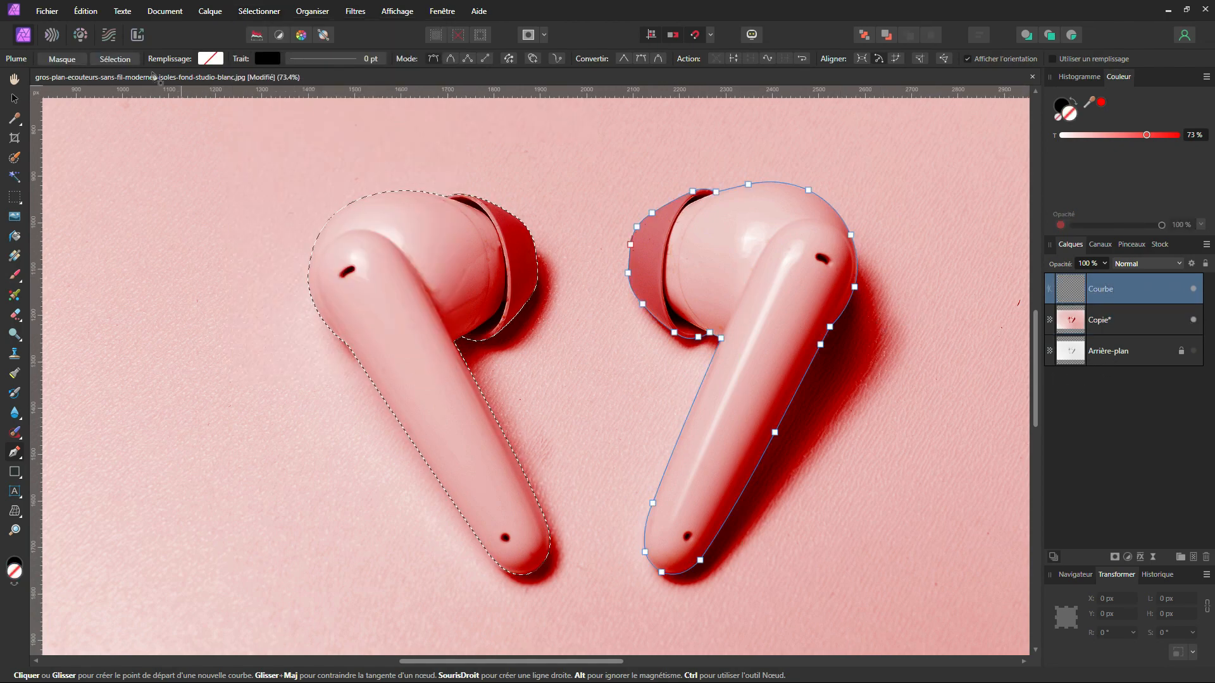
click(115, 59)
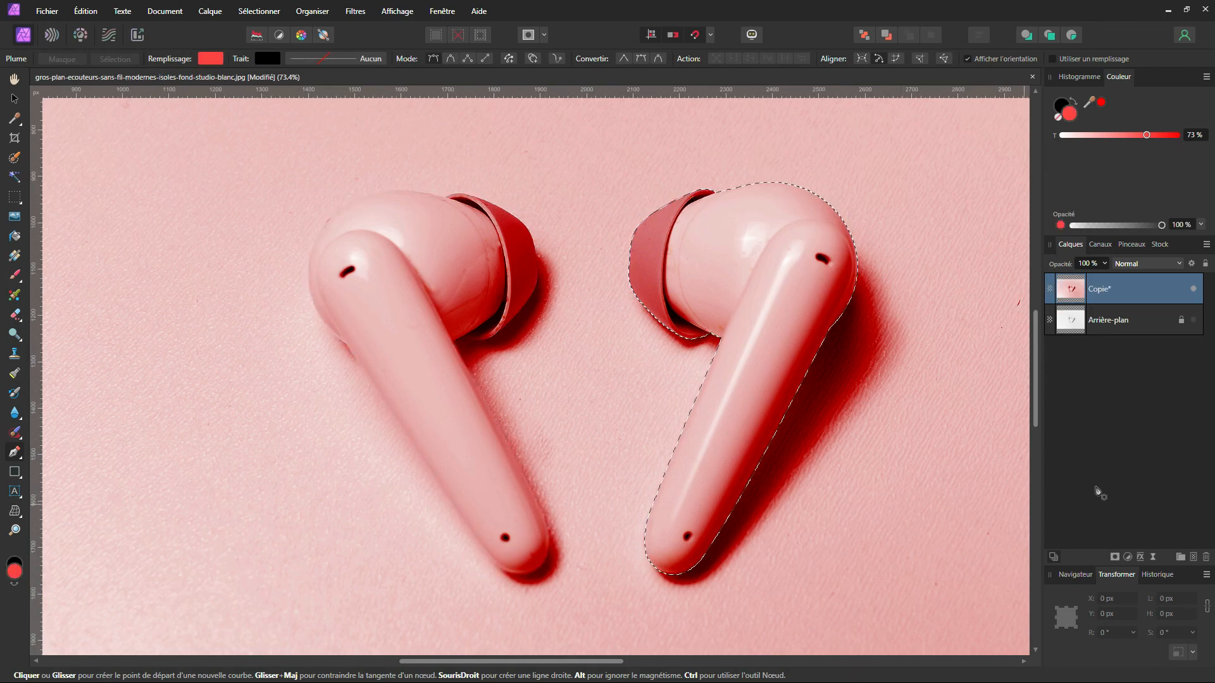
click(260, 11)
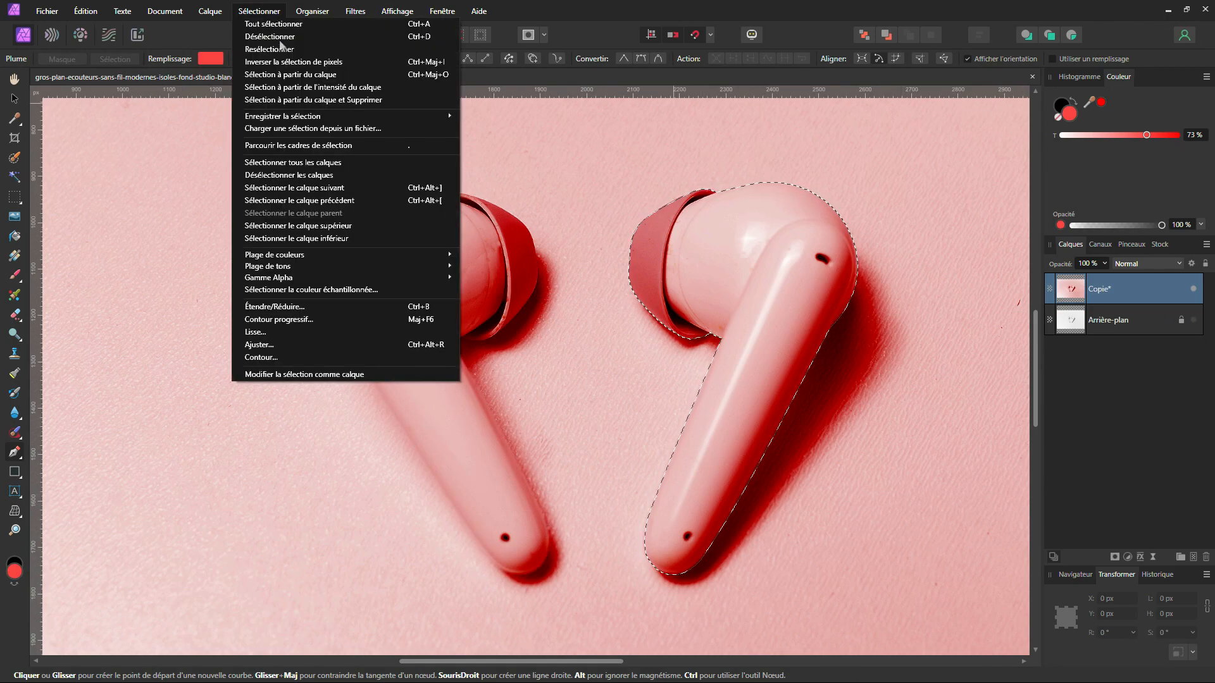
mouse_move(326, 118)
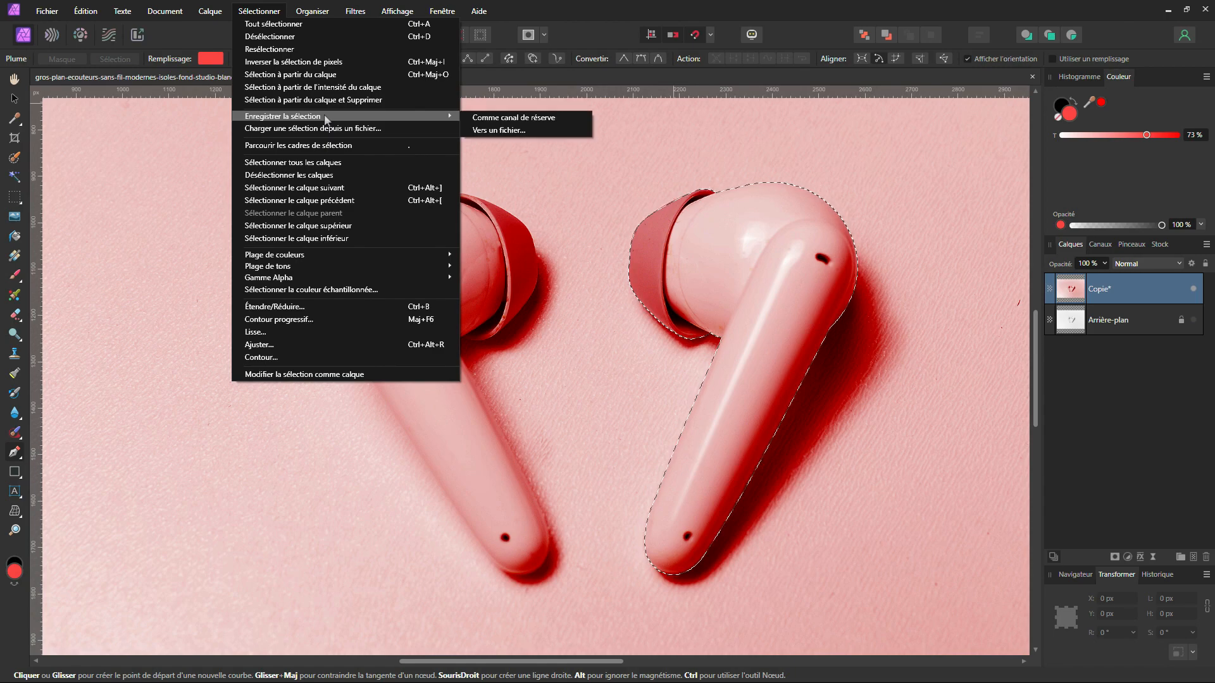
click(542, 119)
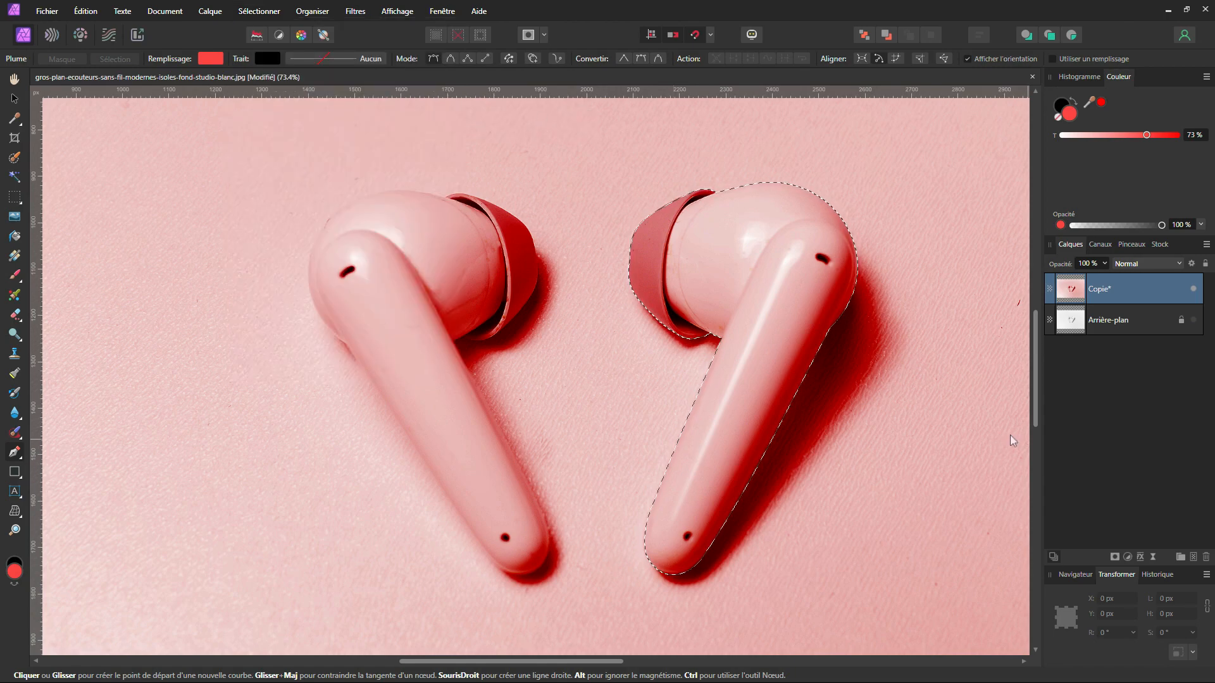
Add the left earbud's spare channel to the current pixel selection so both earbuds are selected
click(1101, 244)
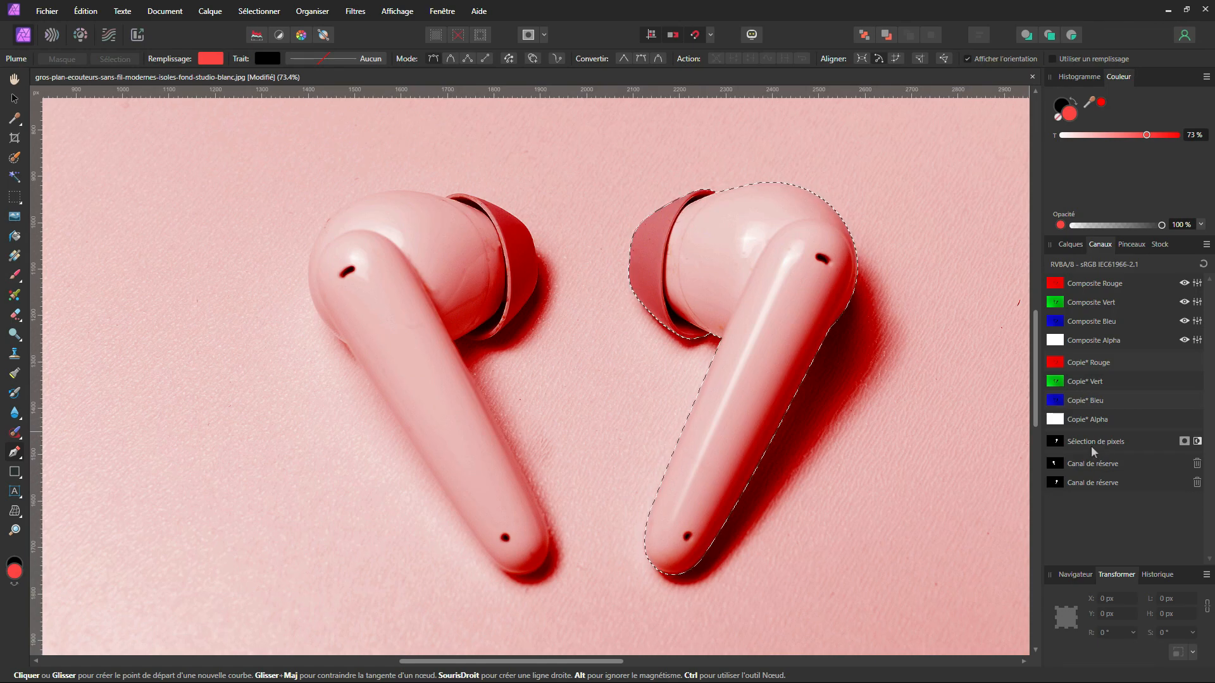
click(1081, 463)
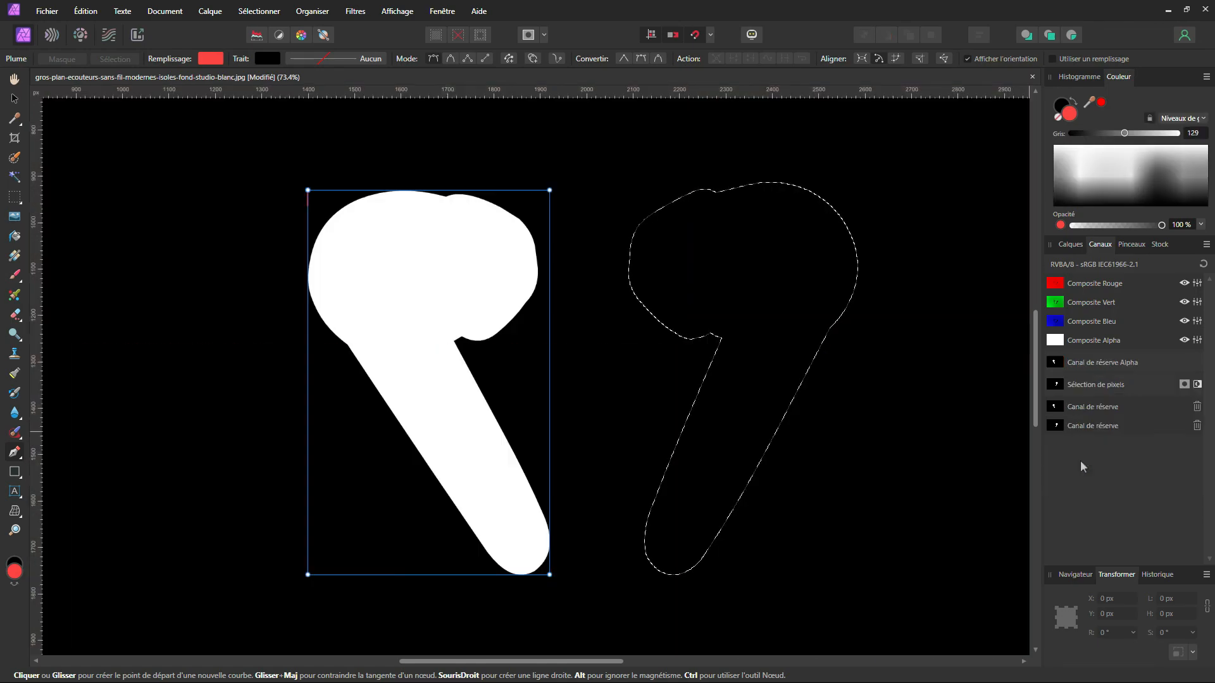
right_click(1087, 406)
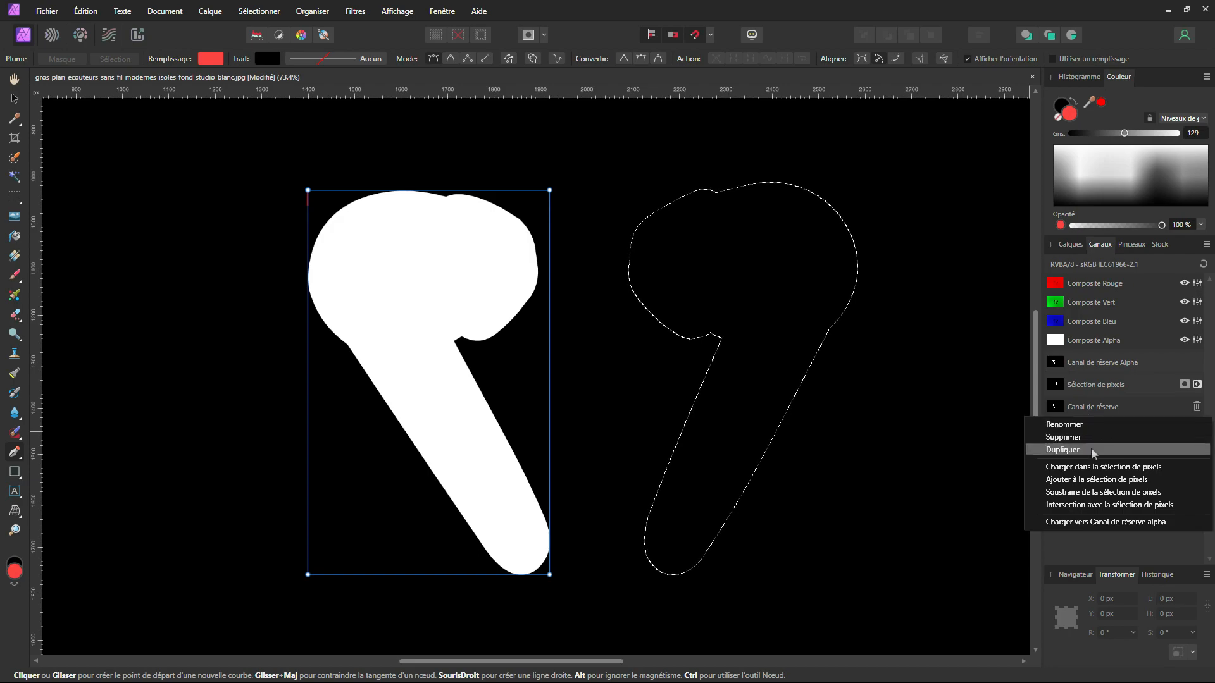
click(1091, 480)
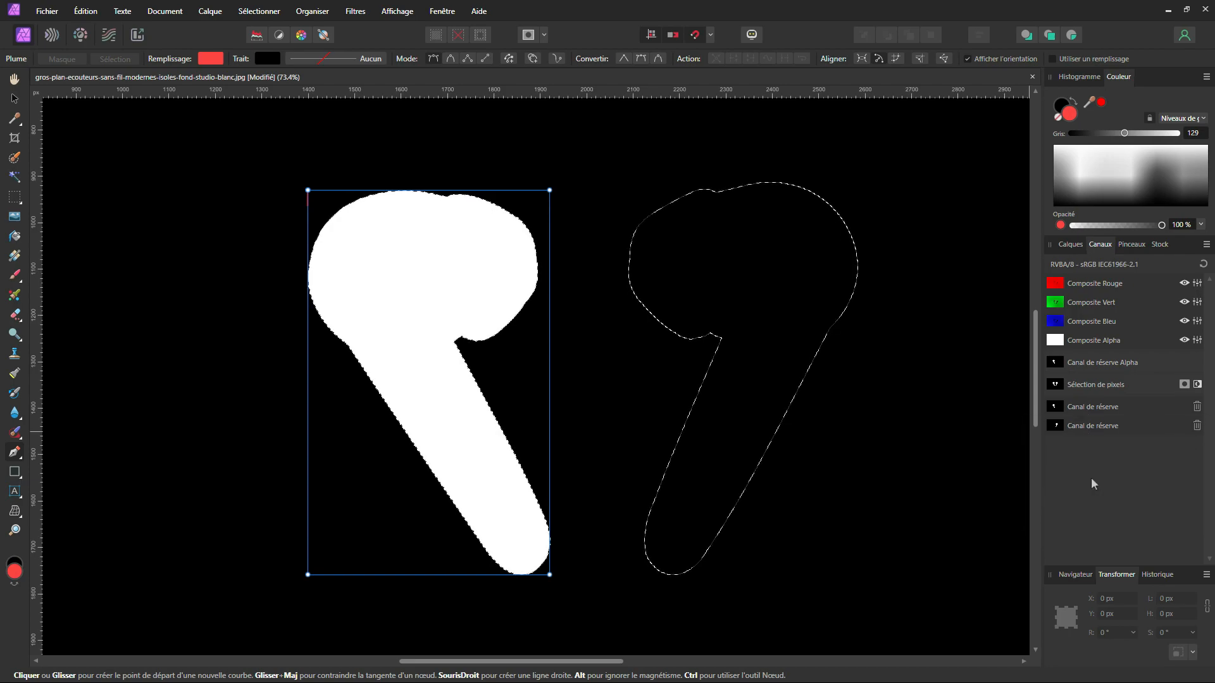
click(1071, 245)
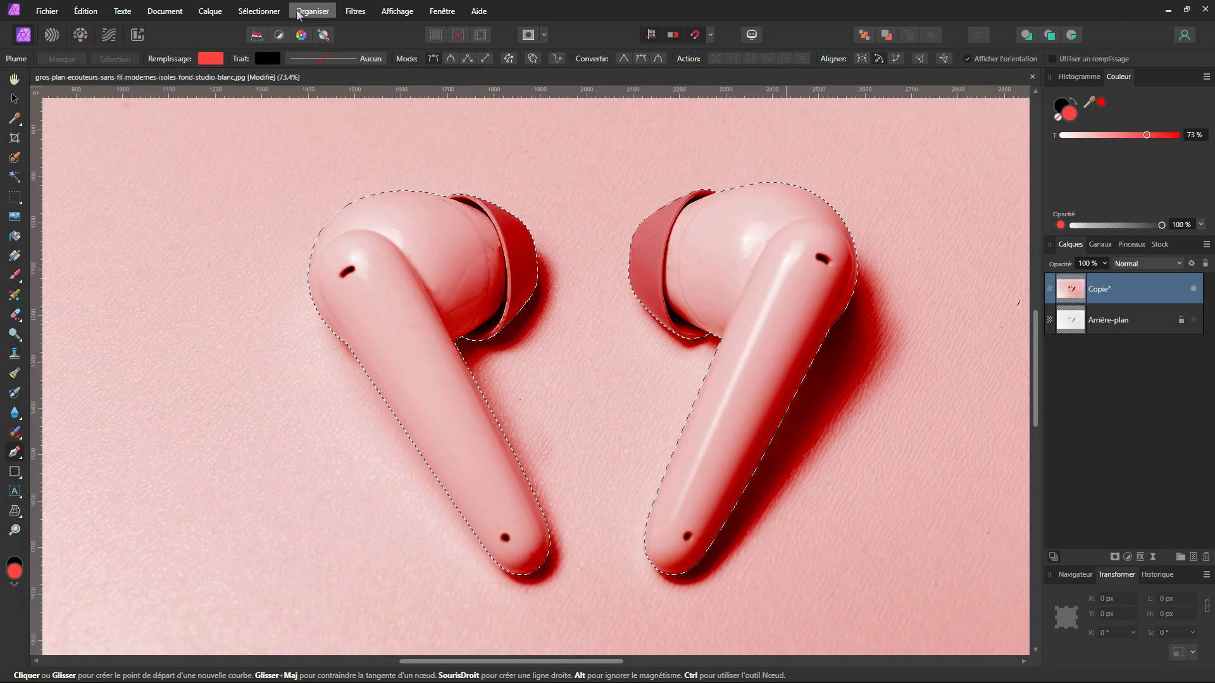
Save the combined selection of both earbuds as a spare channel
click(264, 12)
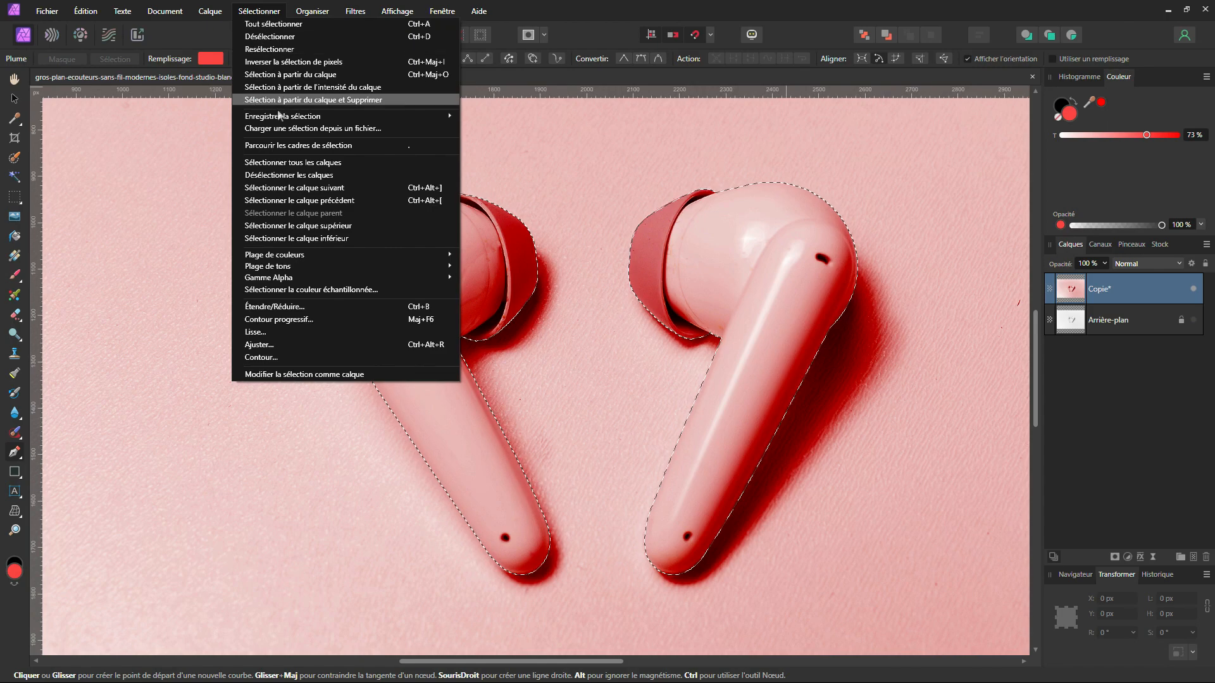
mouse_move(418, 116)
click(504, 117)
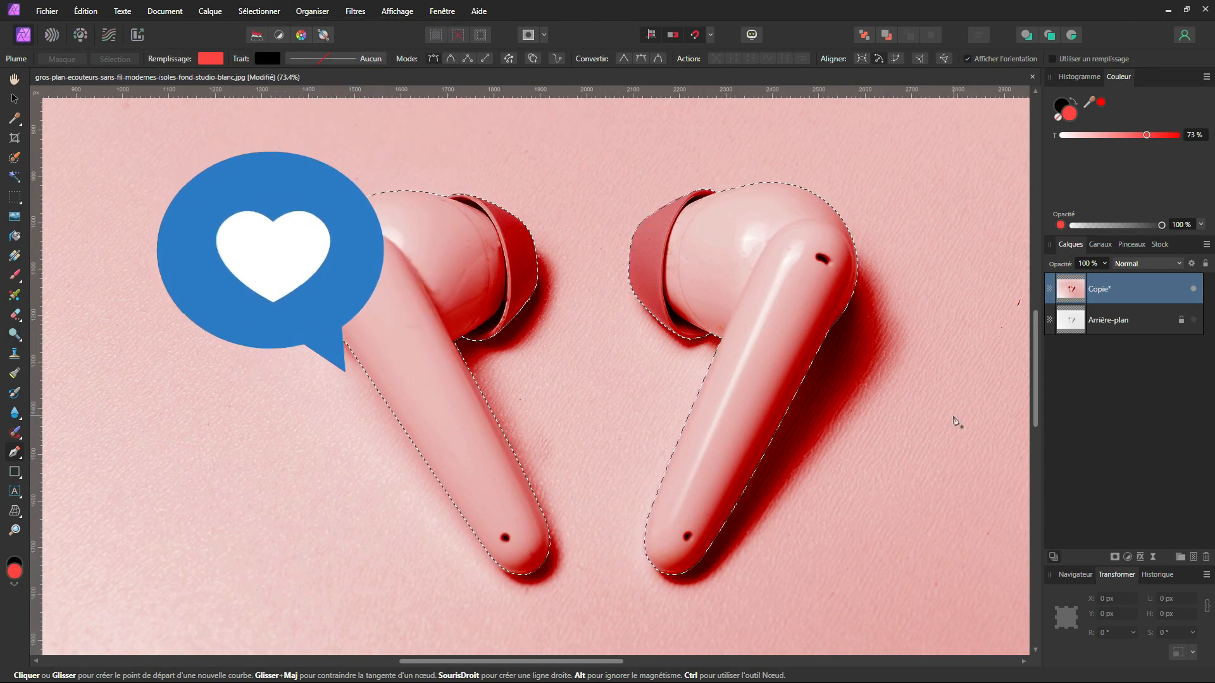
Hide the Copie* layer and copy the selected earbuds from the visible Arrière-plan layer onto a new layer
scroll(752, 473, down, 1)
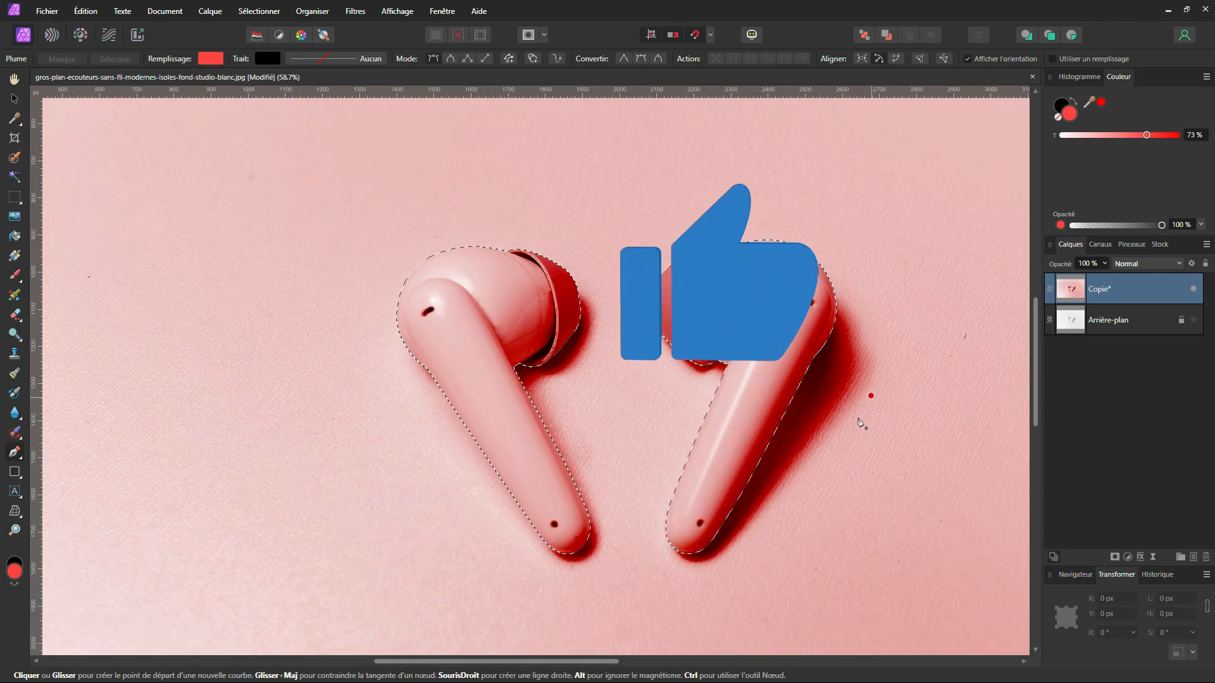
click(1142, 323)
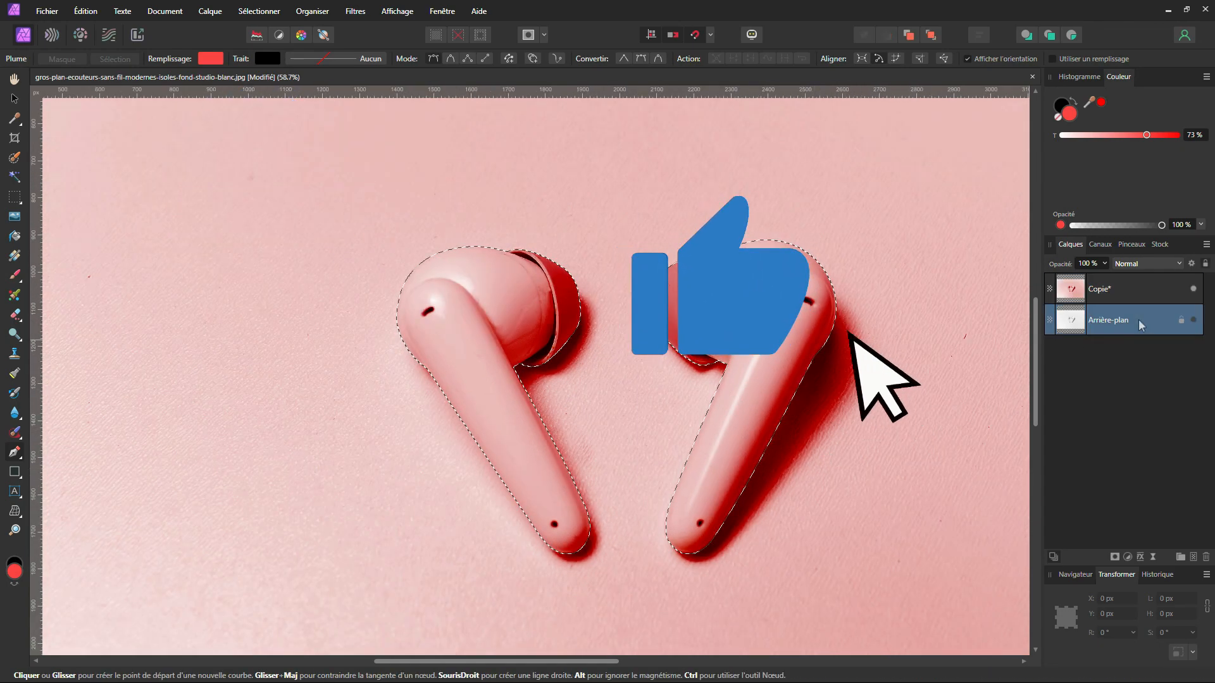
click(1193, 289)
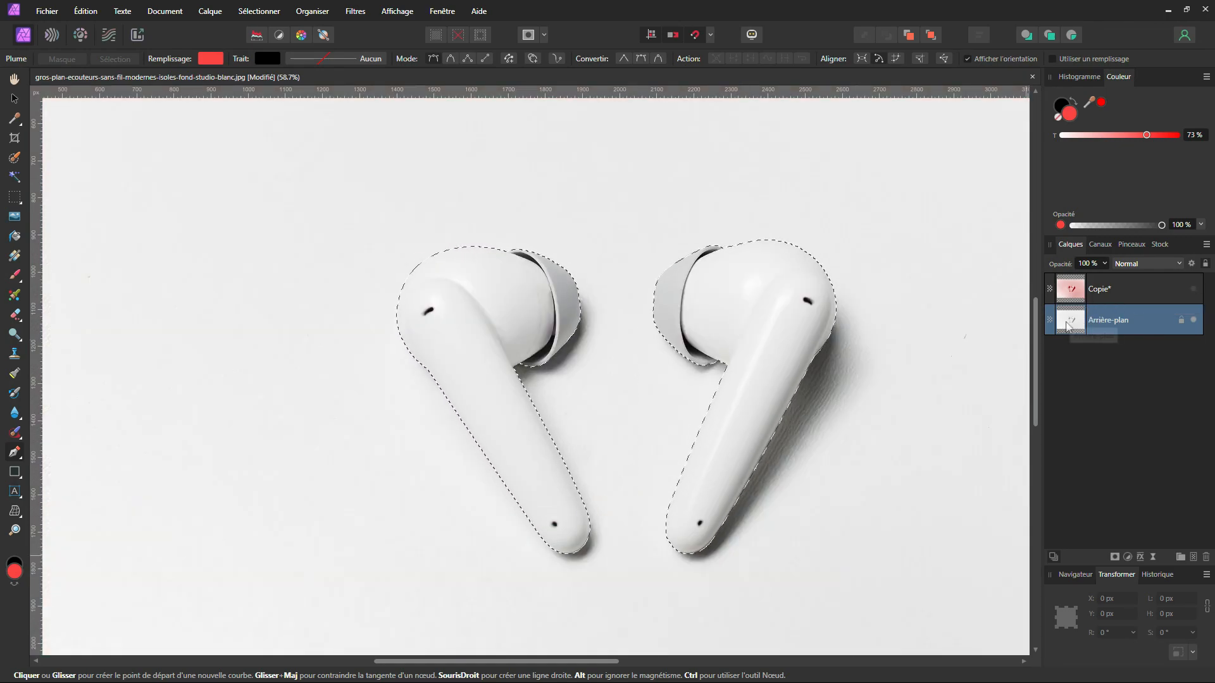
key(ctrl+c)
key(ctrl+v)
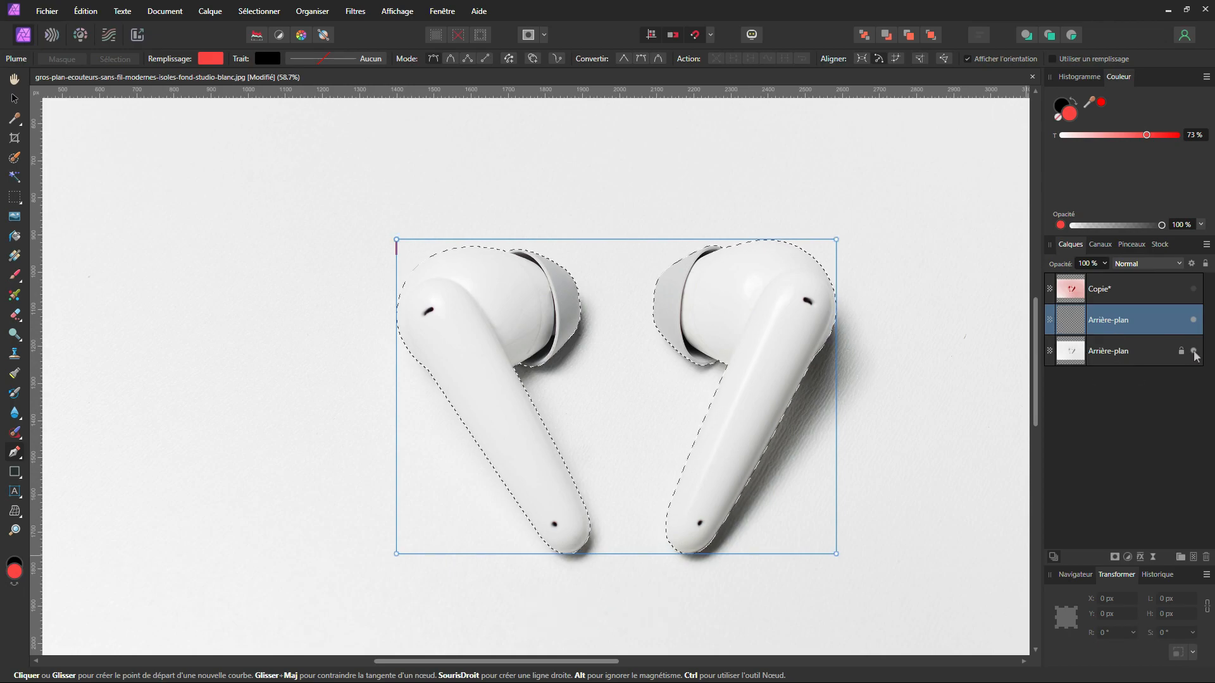
Hide the locked original Arrière-plan layer, clear the selection, and fit the whole image in view
click(1194, 351)
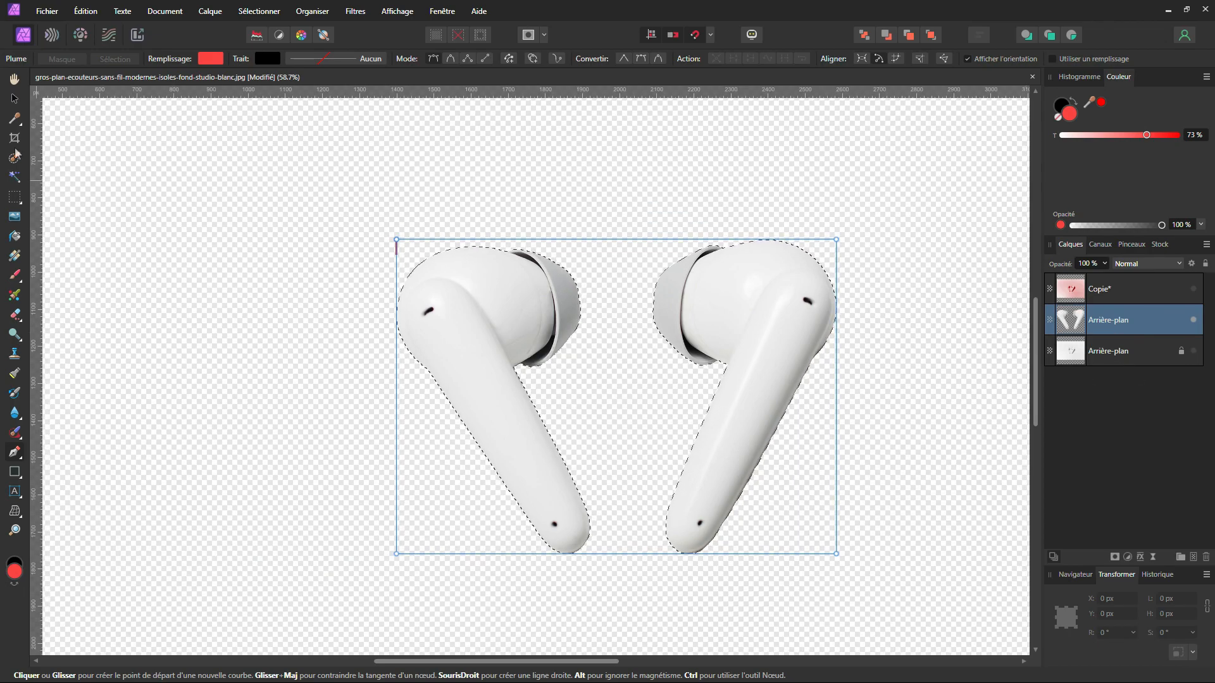
key(m)
key(ctrl+d)
key(ctrl+0)
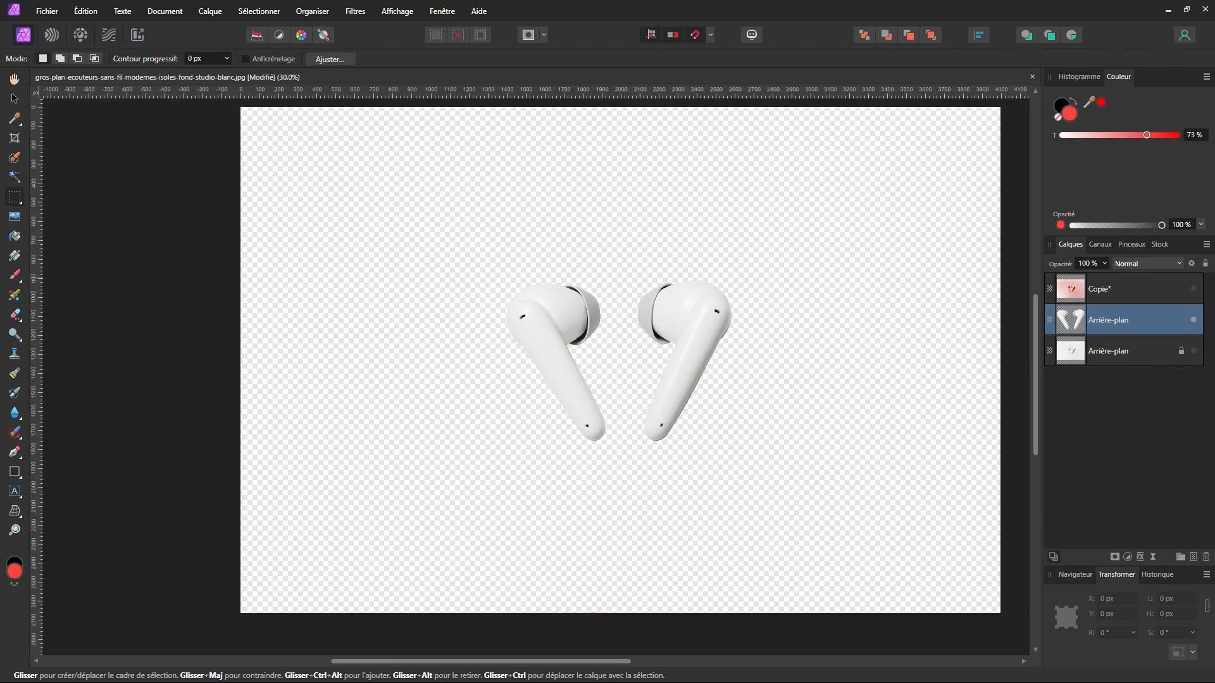
Add a new red fill layer above the cut-out earbuds layer
click(210, 11)
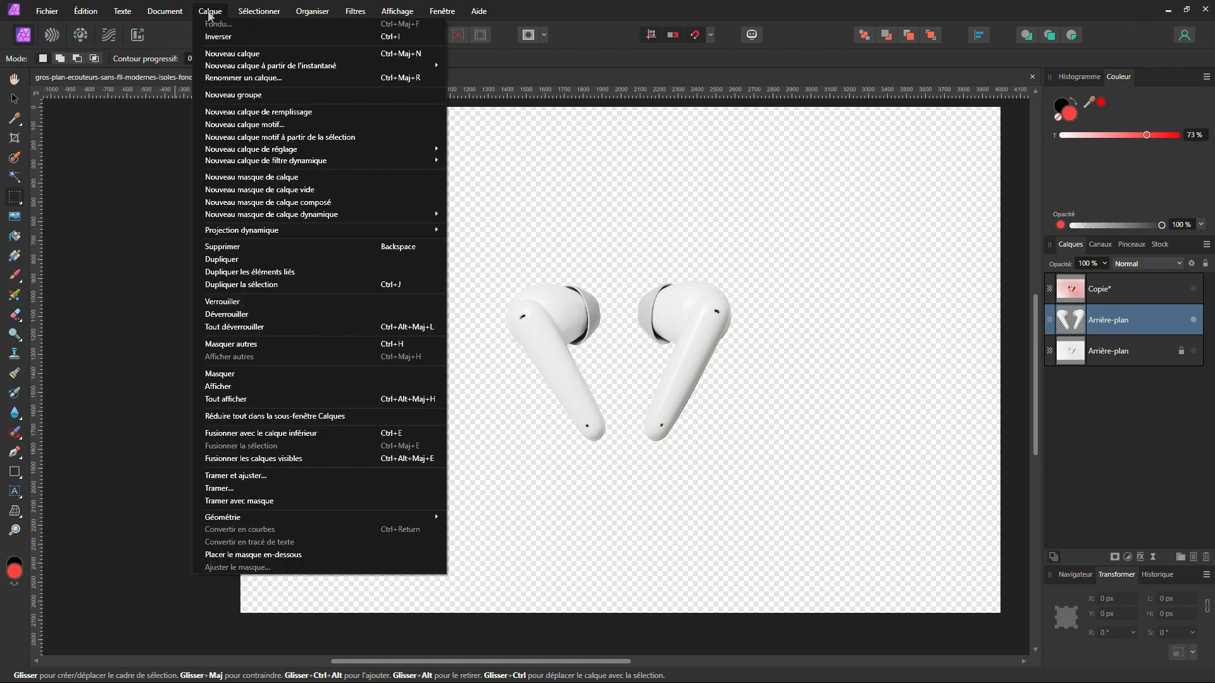
click(247, 112)
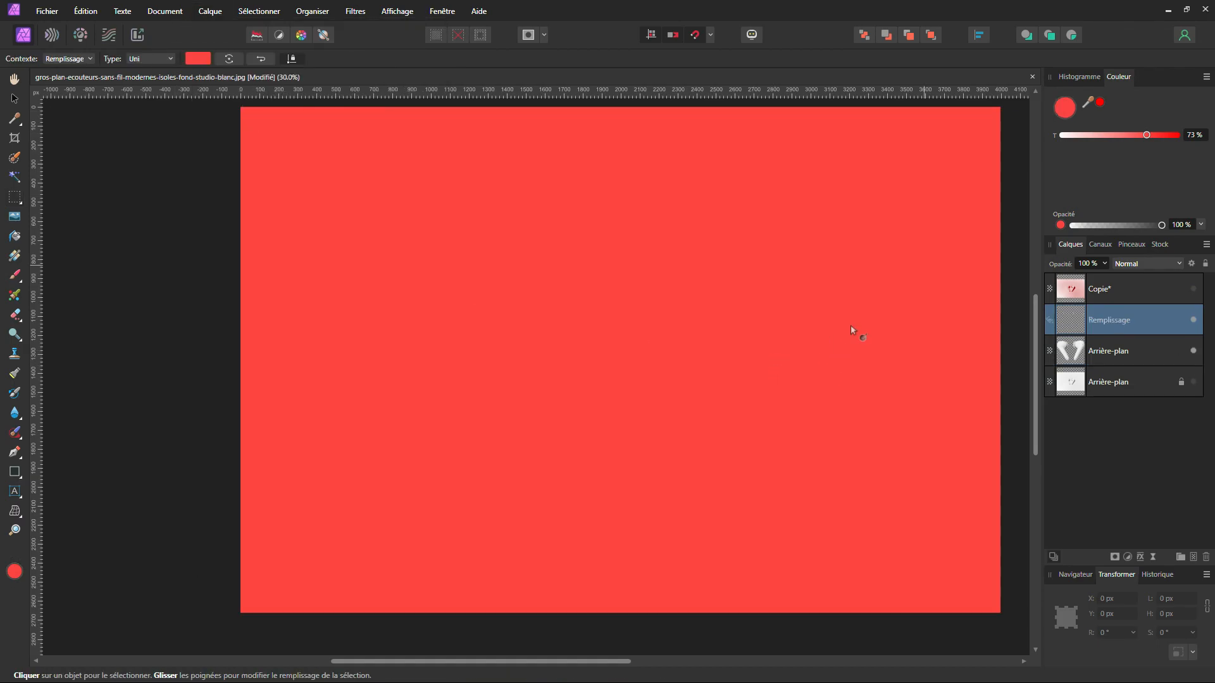
Move the fill layer to the bottom of the layer stack and change its colour to bright green
drag(1126, 314, 1126, 429)
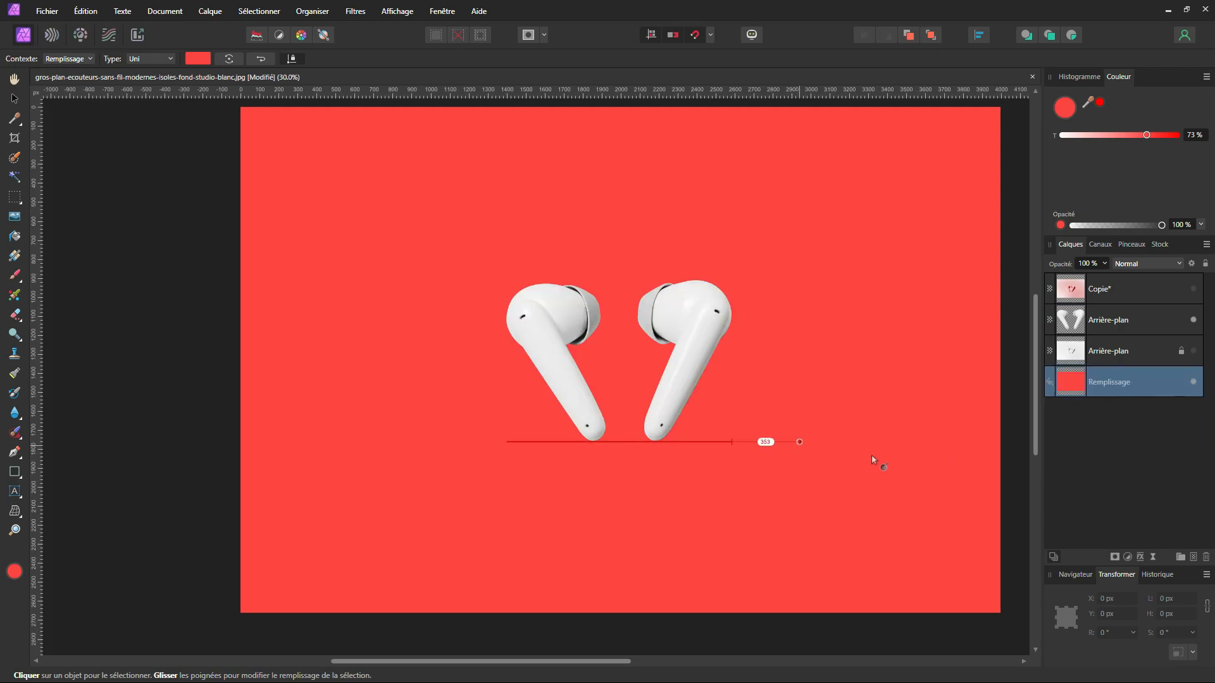
click(194, 62)
drag(163, 119, 167, 121)
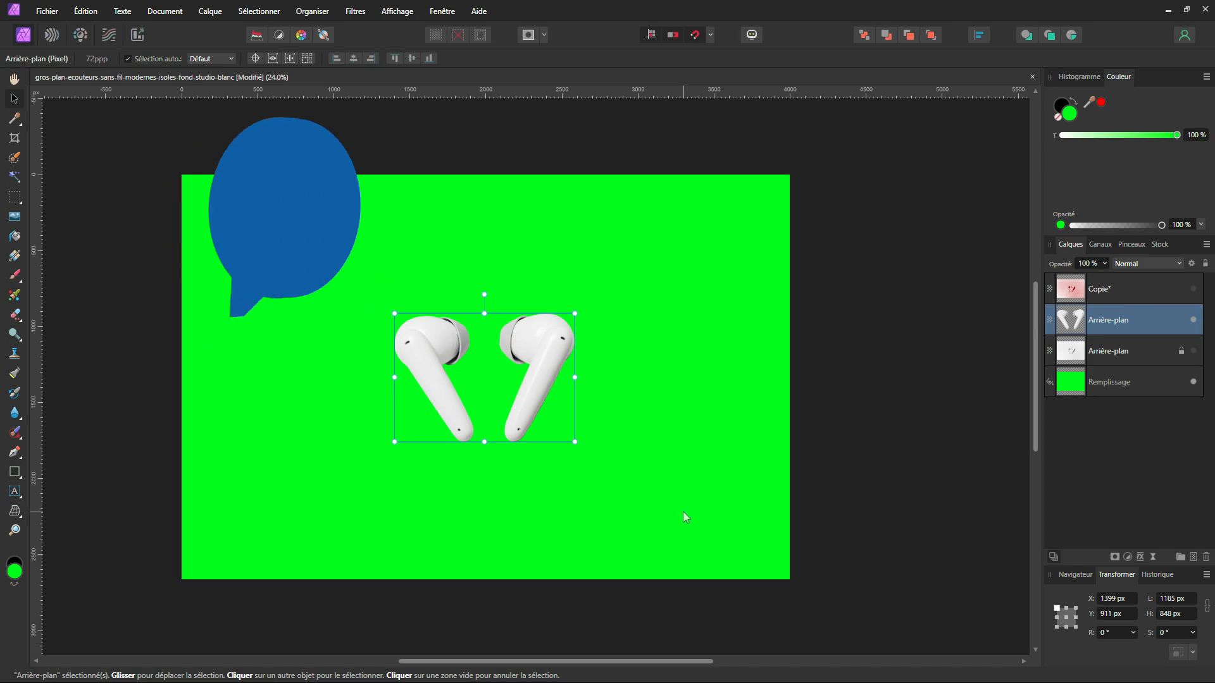
Add a Levels adjustment to the cut-out earbuds layer with black level 10%, white level 98%, output black 11% and output white 98%
click(1127, 557)
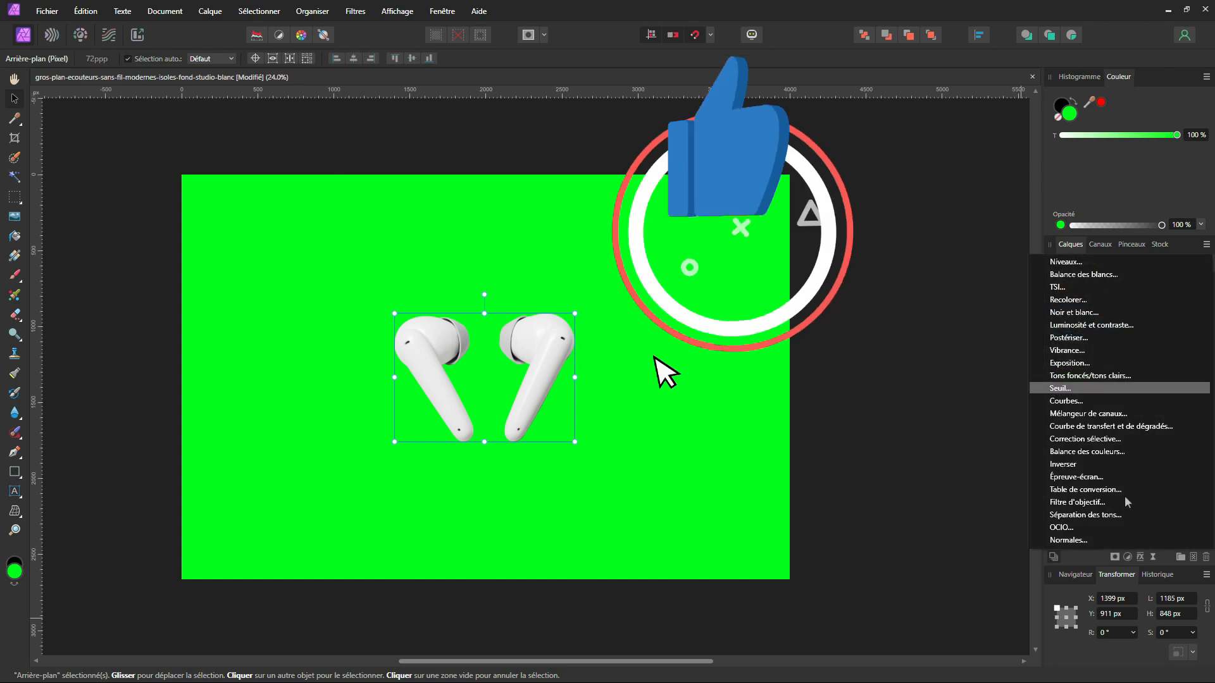
click(1089, 263)
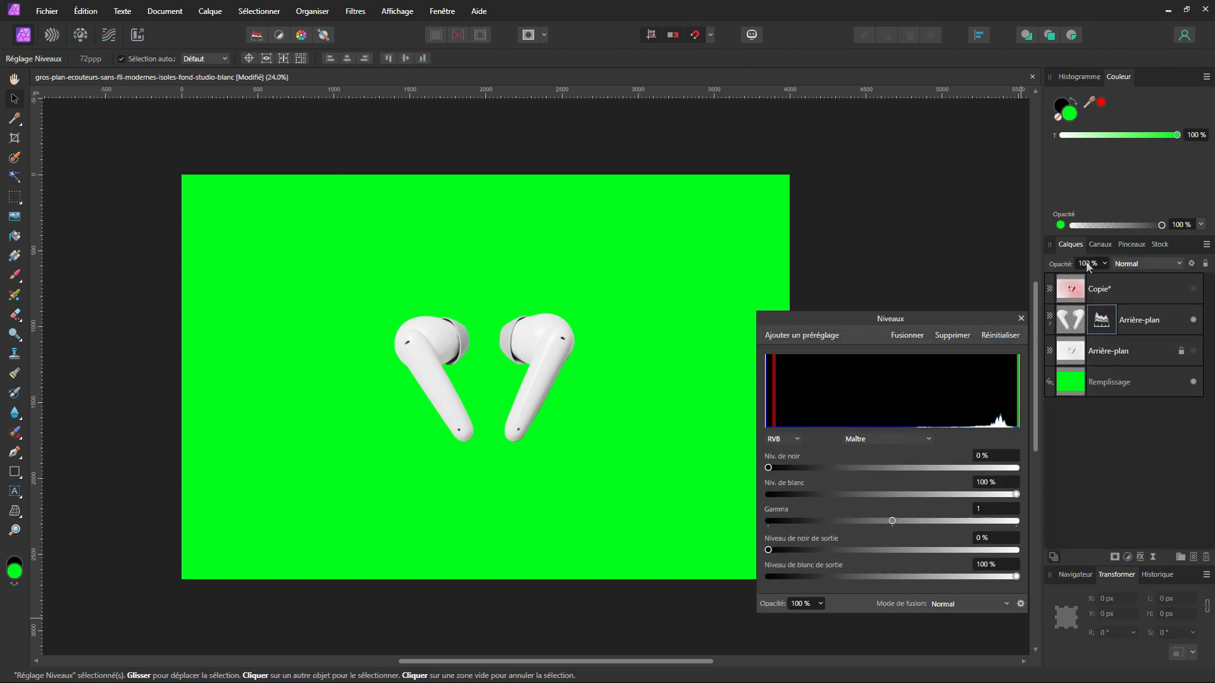
drag(770, 469, 796, 469)
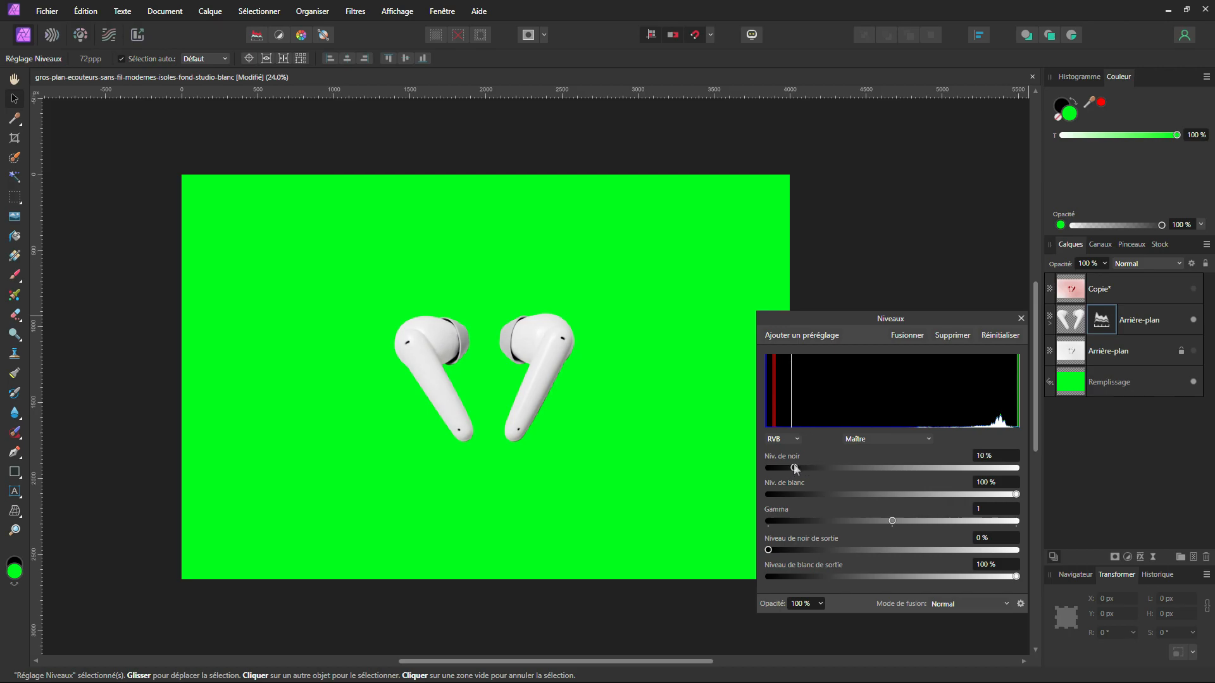
mouse_move(1016, 495)
mouse_down()
mouse_move(988, 495)
mouse_move(1012, 495)
mouse_up()
drag(928, 549, 803, 557)
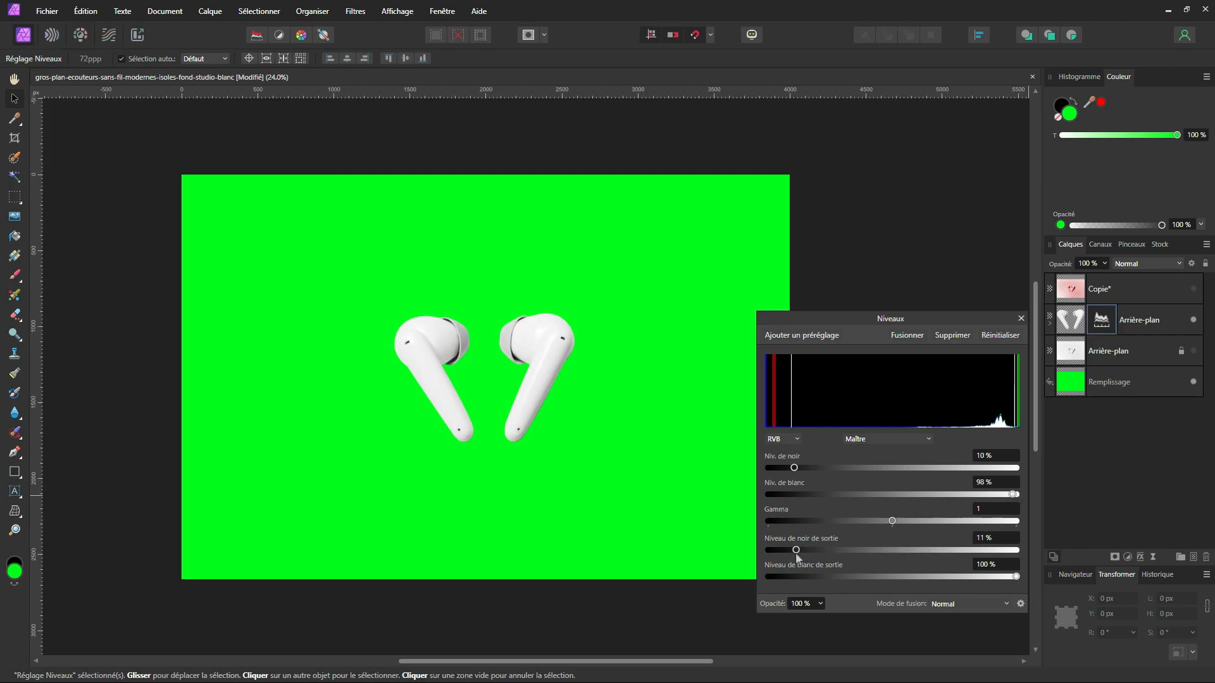
mouse_move(992, 577)
mouse_down()
mouse_move(980, 579)
mouse_move(1013, 581)
mouse_up()
click(1020, 319)
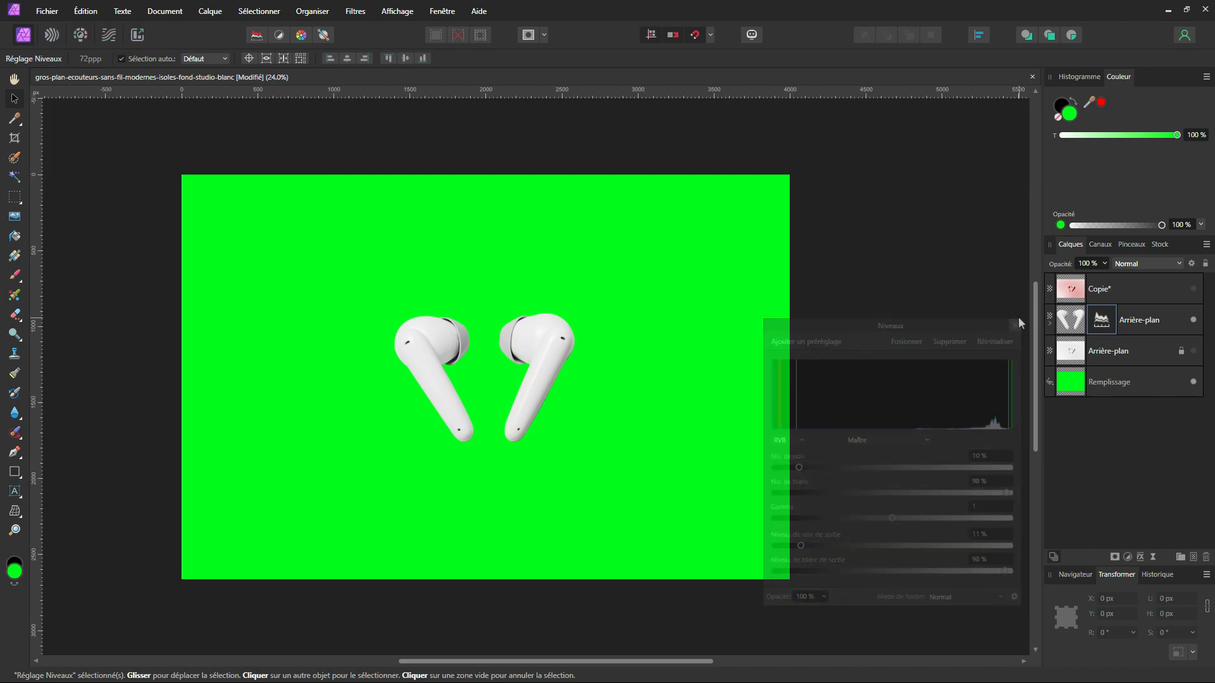
Add an outer shadow effect to the cut-out earbuds layer with 65% opacity and a 44 px radius
click(1063, 321)
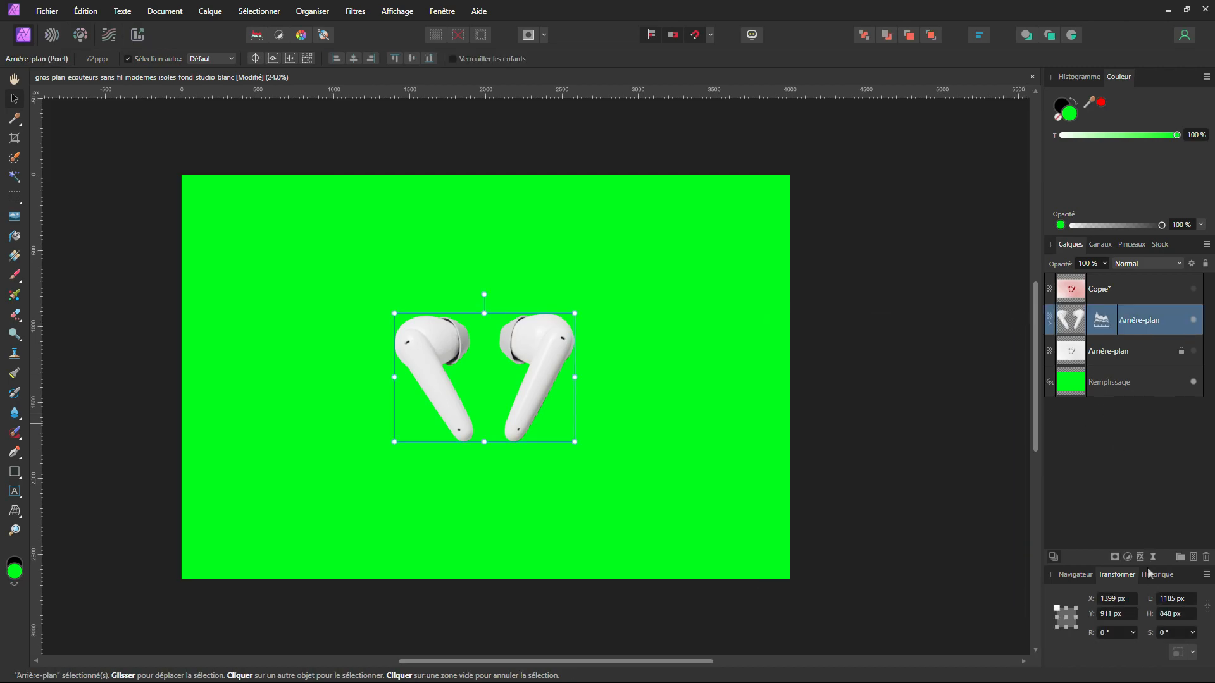
click(1140, 560)
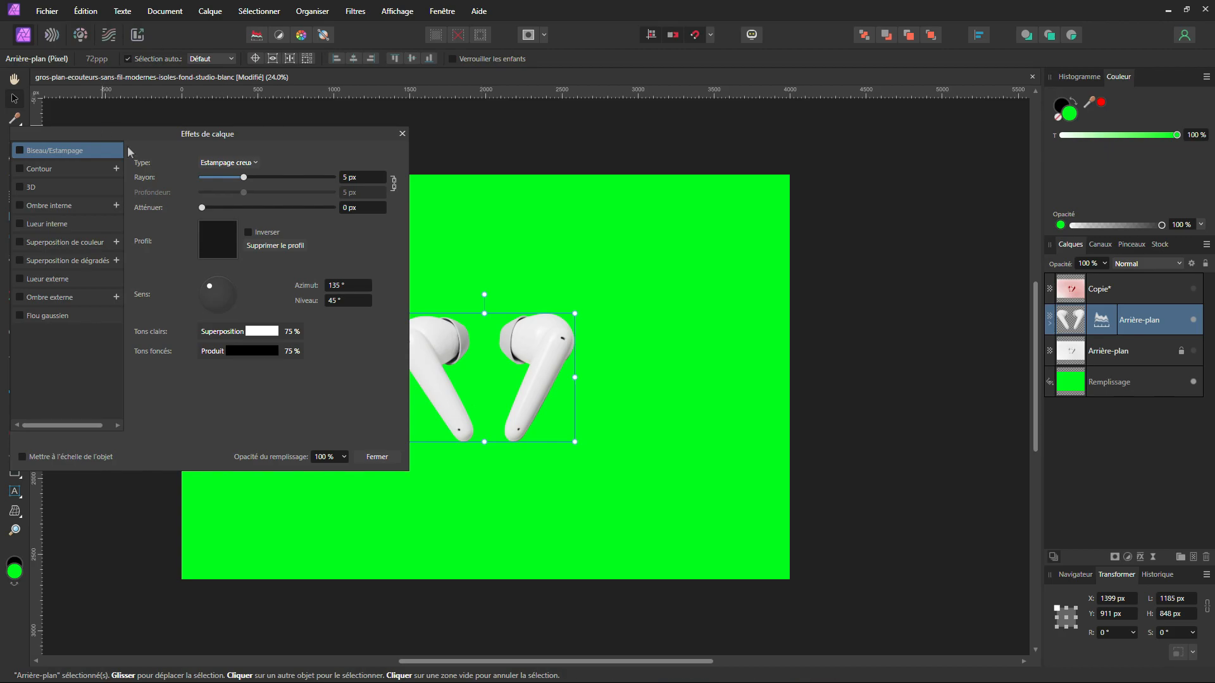
drag(125, 131, 806, 137)
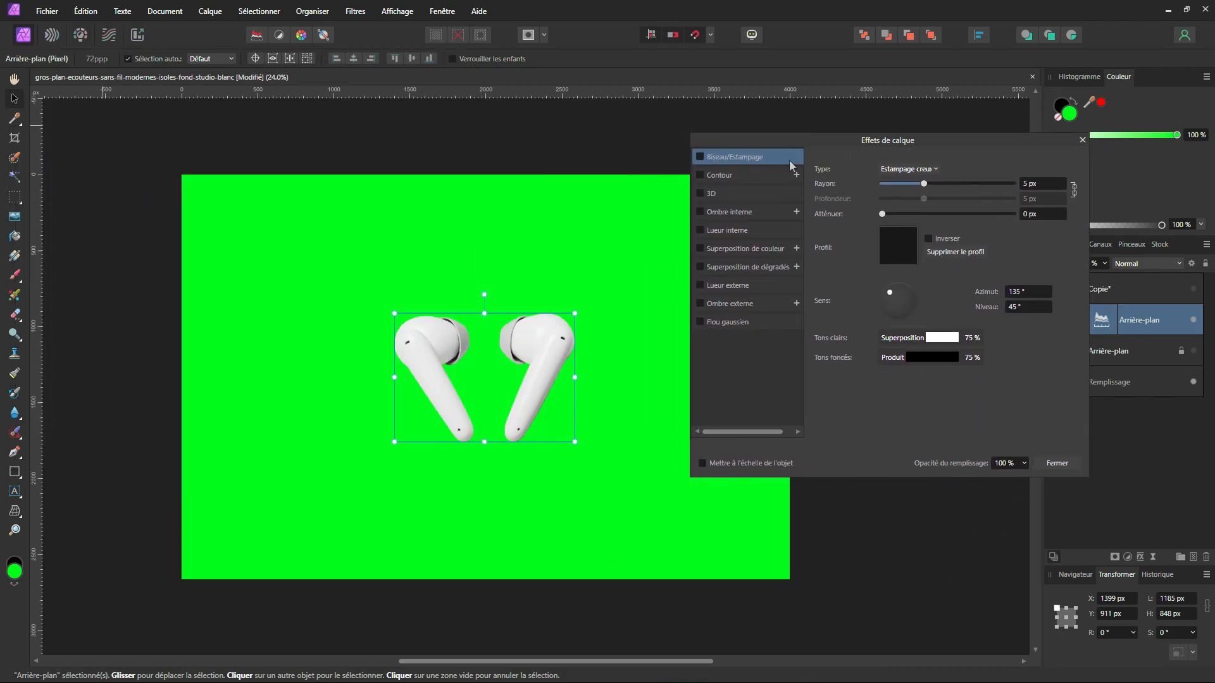
click(725, 305)
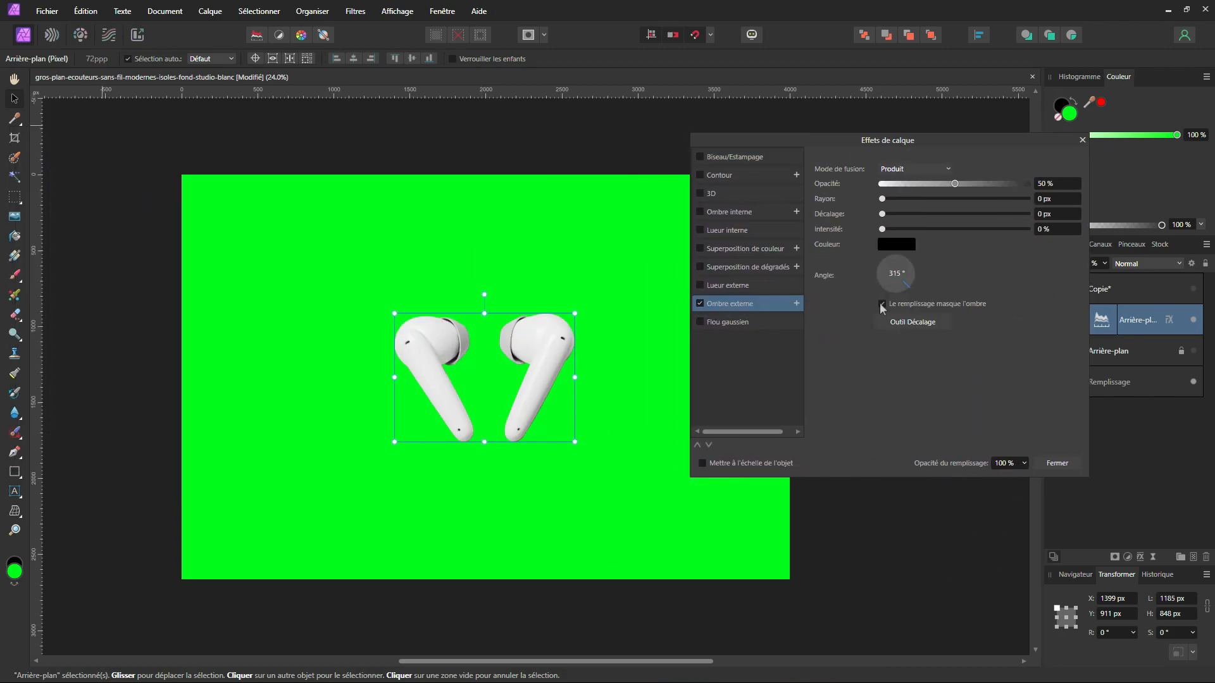
drag(951, 188, 978, 191)
drag(884, 202, 954, 207)
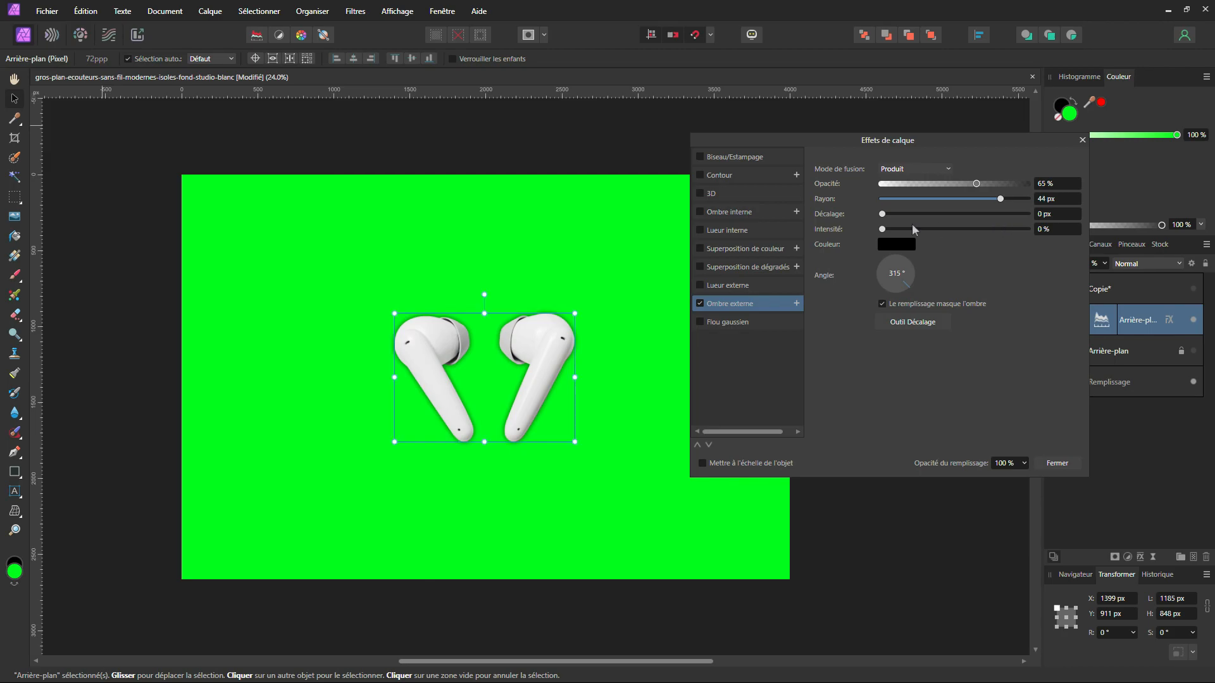
Set the outer shadow's offset to 22.7 px and its angle to 270°, then deselect the earbuds layer
drag(882, 216, 882, 216)
drag(921, 215, 967, 230)
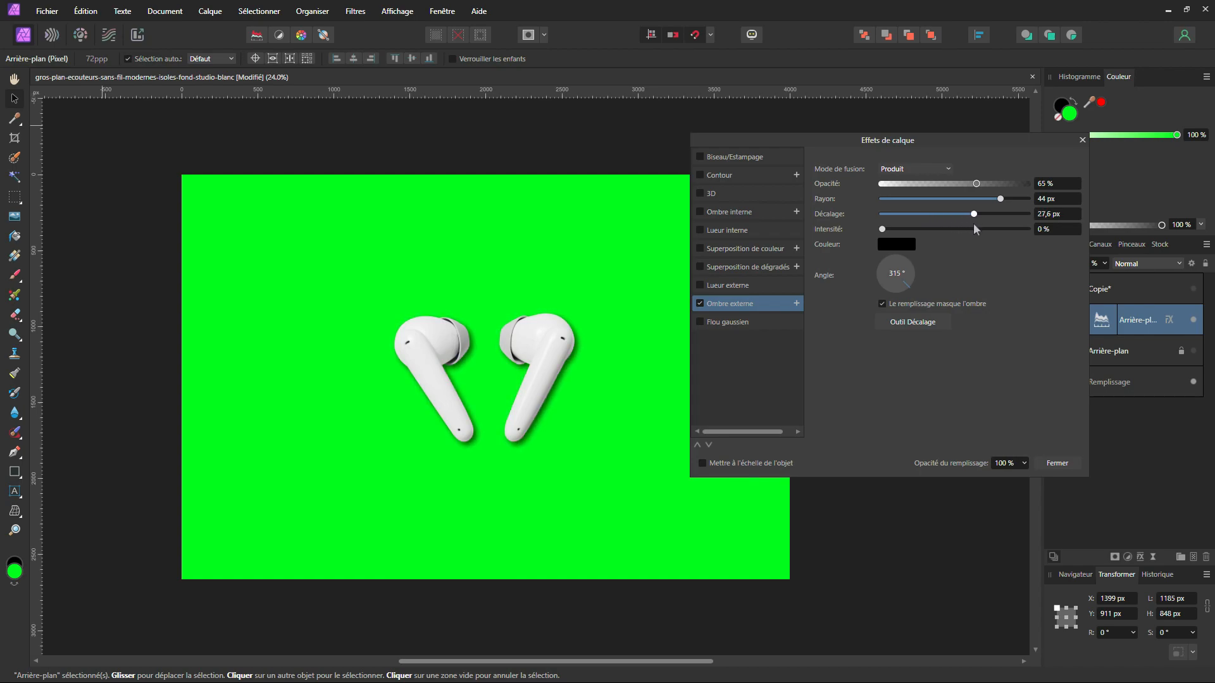
drag(895, 272, 898, 306)
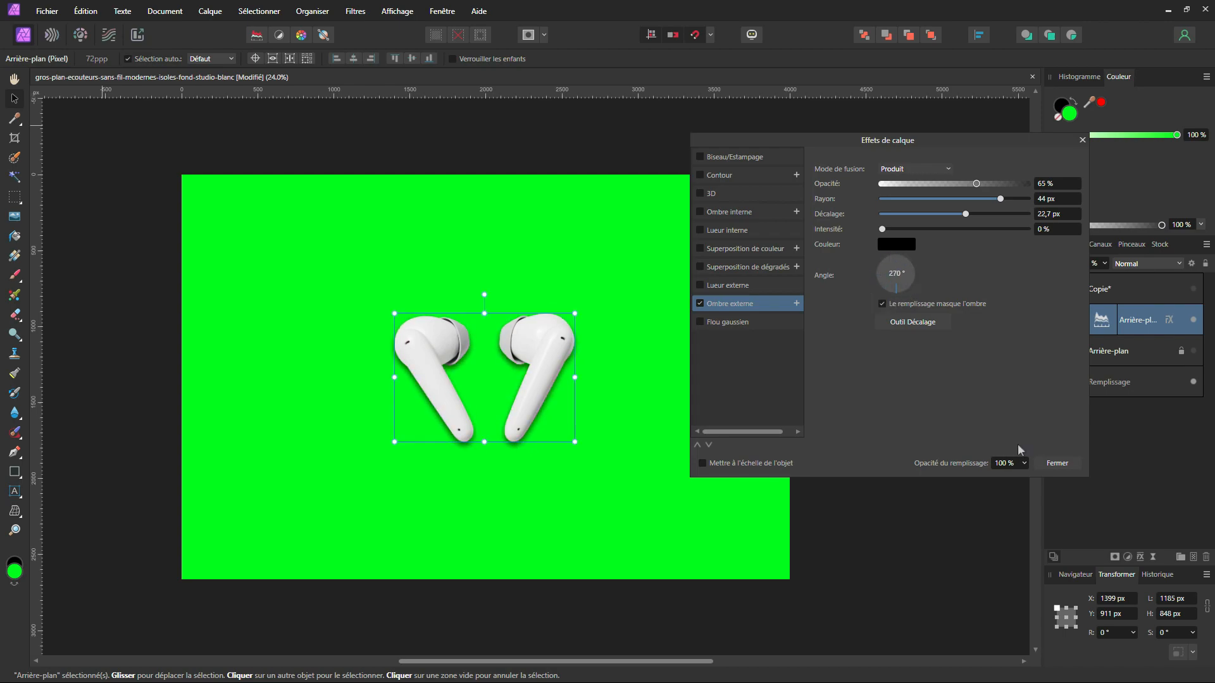
click(1056, 464)
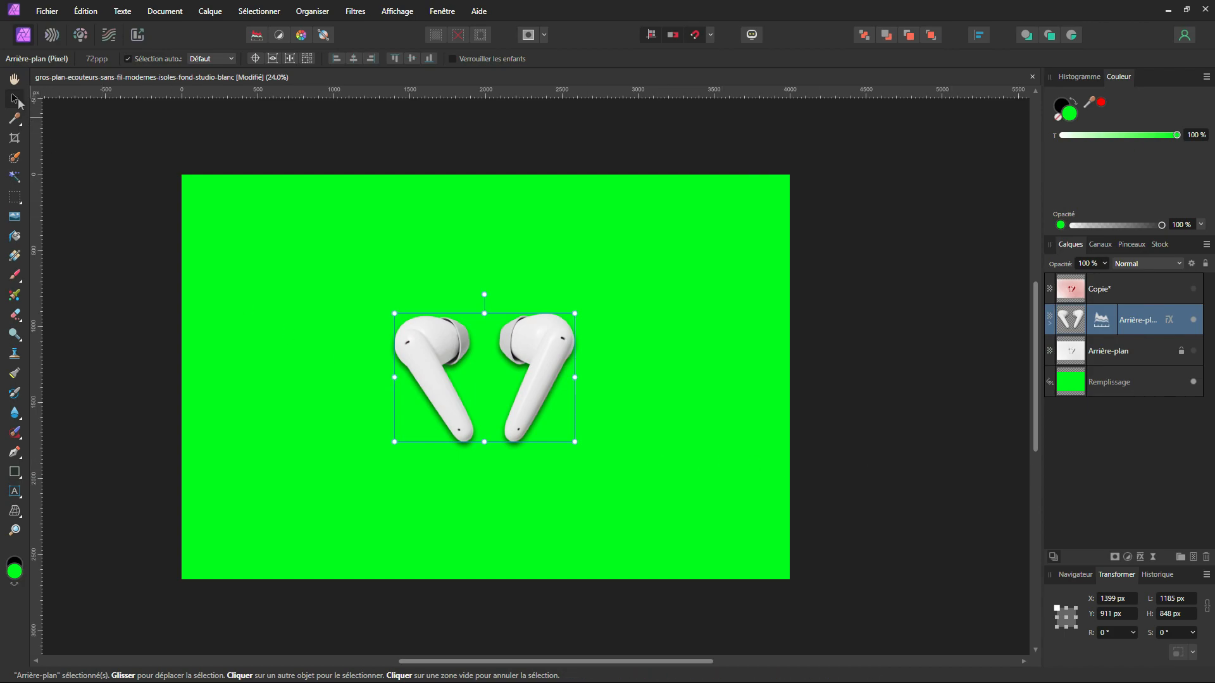
click(130, 337)
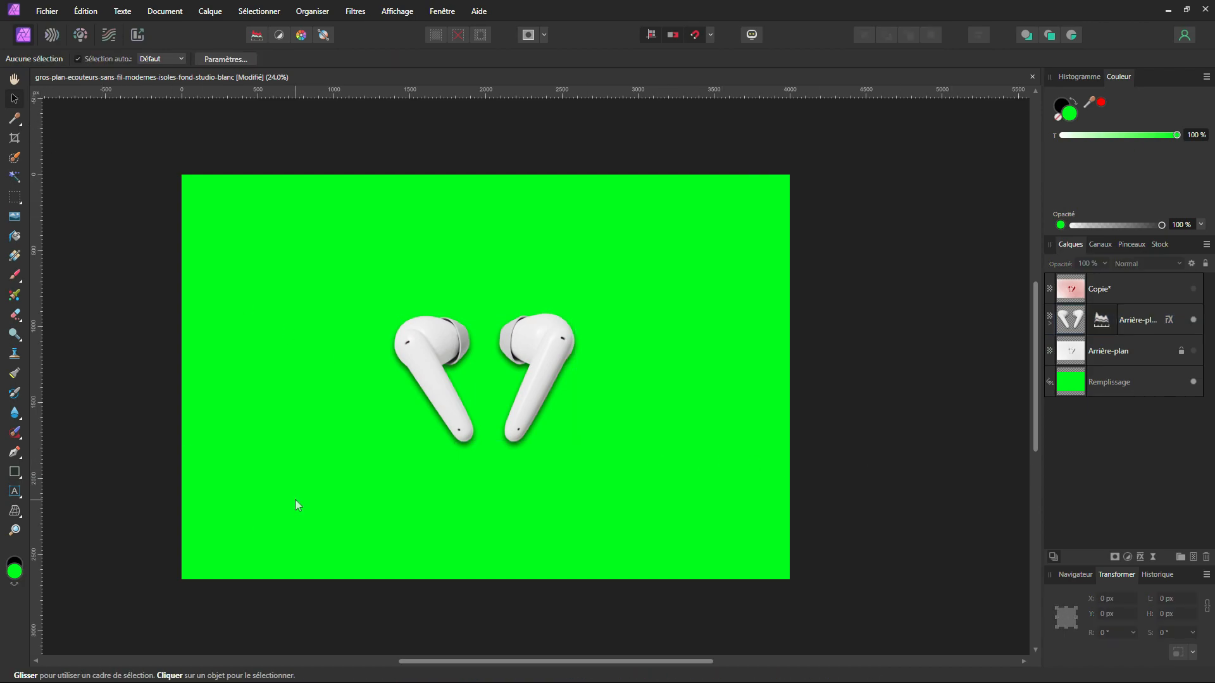